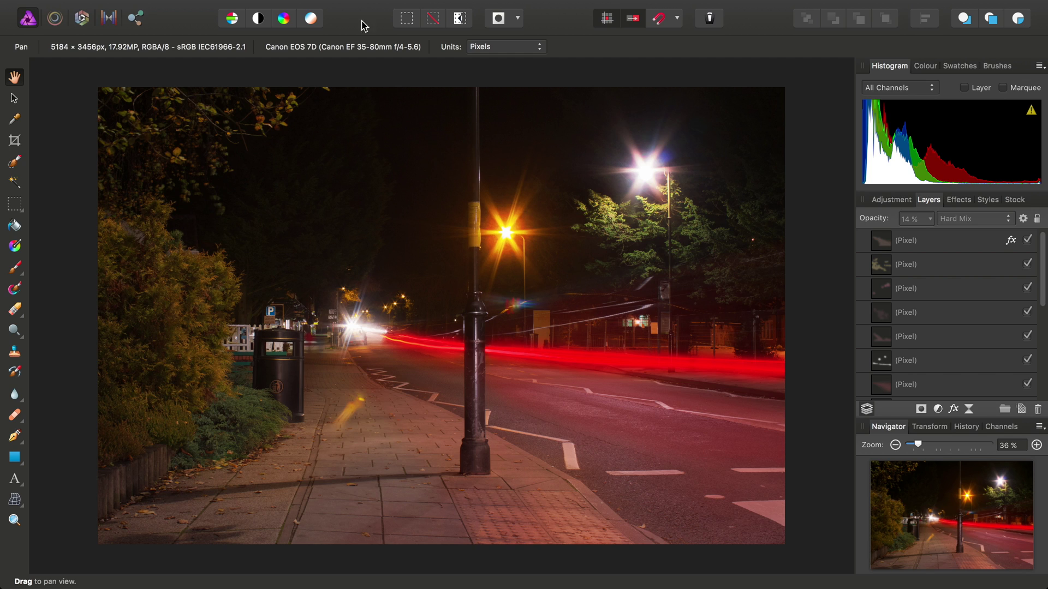
Select the top Pixel layer and bring up the New Adjustment Layer type list
{"action": "left_click", "coordinate": [327, 6]}
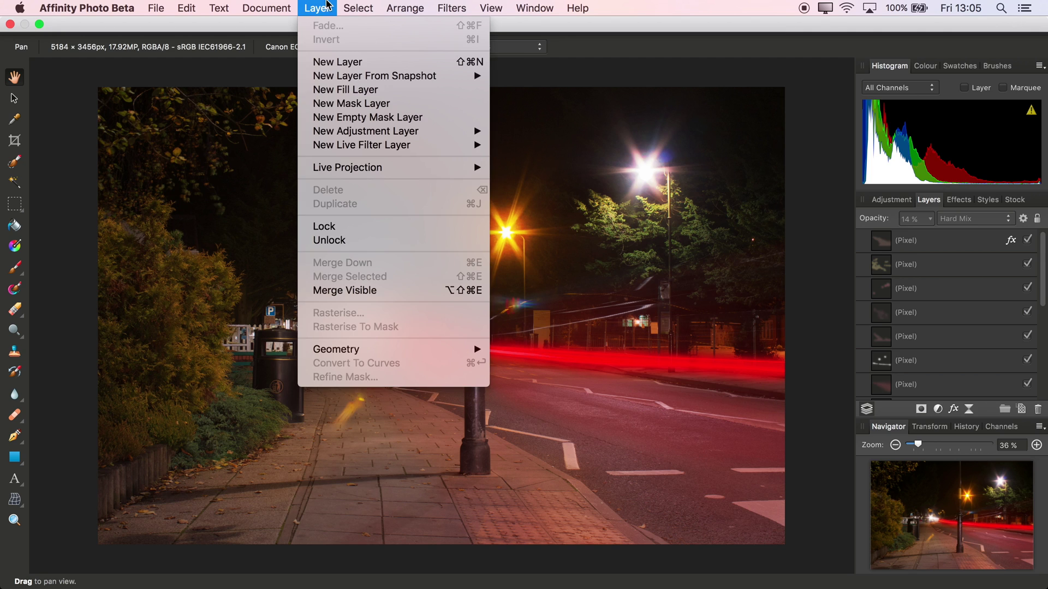
{"action": "mouse_move", "coordinate": [413, 134]}
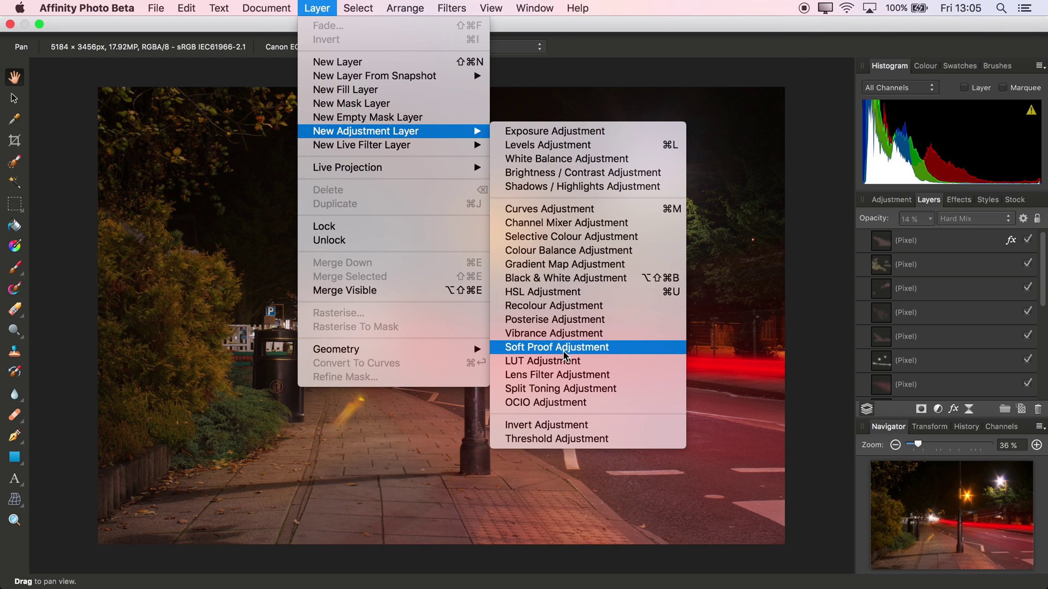
{"action": "left_click", "coordinate": [779, 364]}
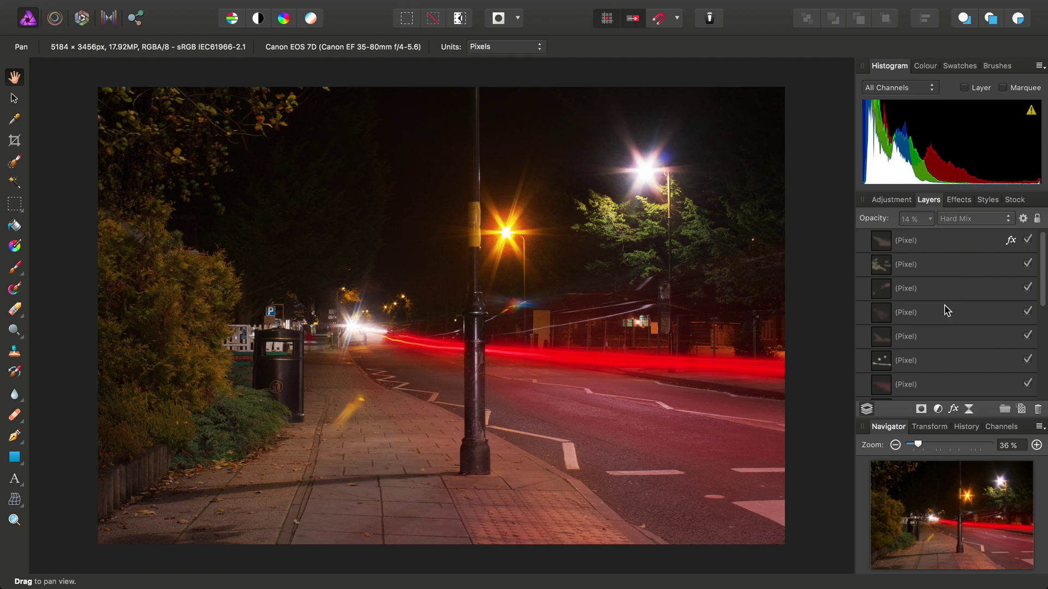
{"action": "left_click", "coordinate": [883, 248]}
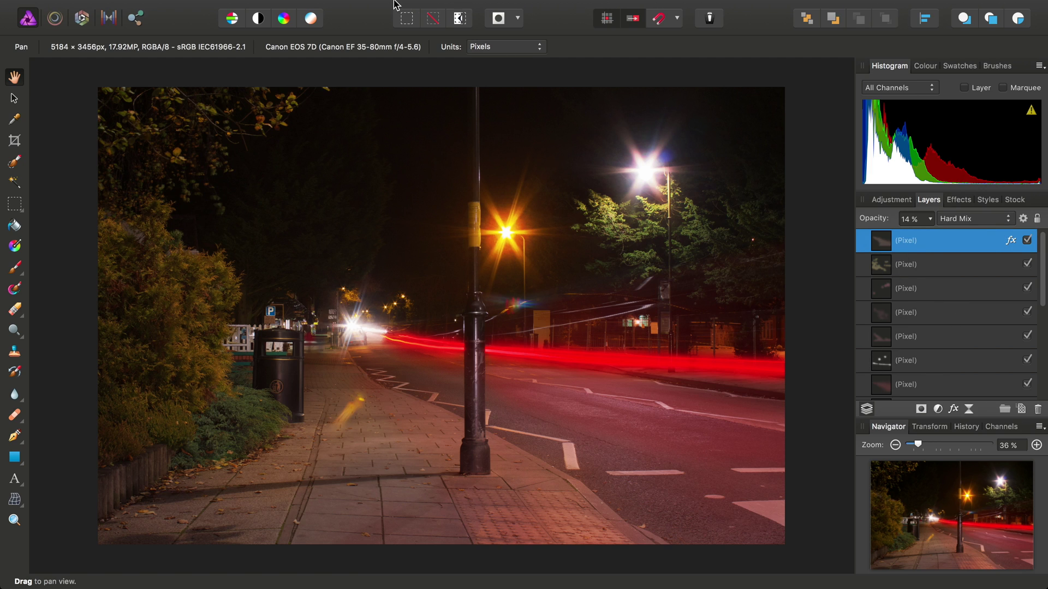
{"action": "left_click", "coordinate": [315, 7]}
{"action": "mouse_move", "coordinate": [418, 136]}
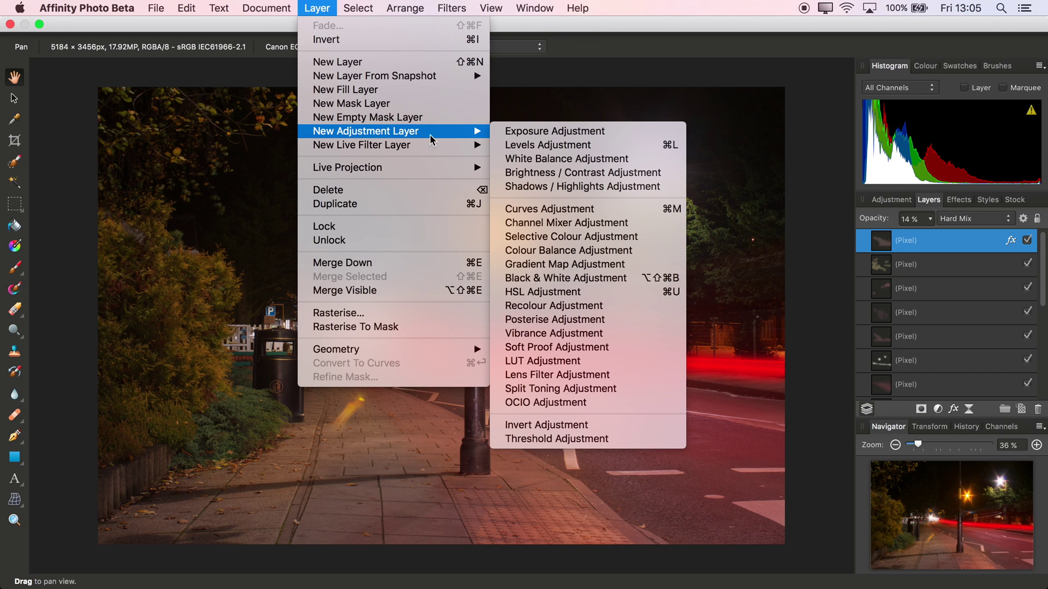
Add a Soft Proof layer using the Canon iP4900 series GL2/SG2 proof profile
{"action": "left_click", "coordinate": [574, 348]}
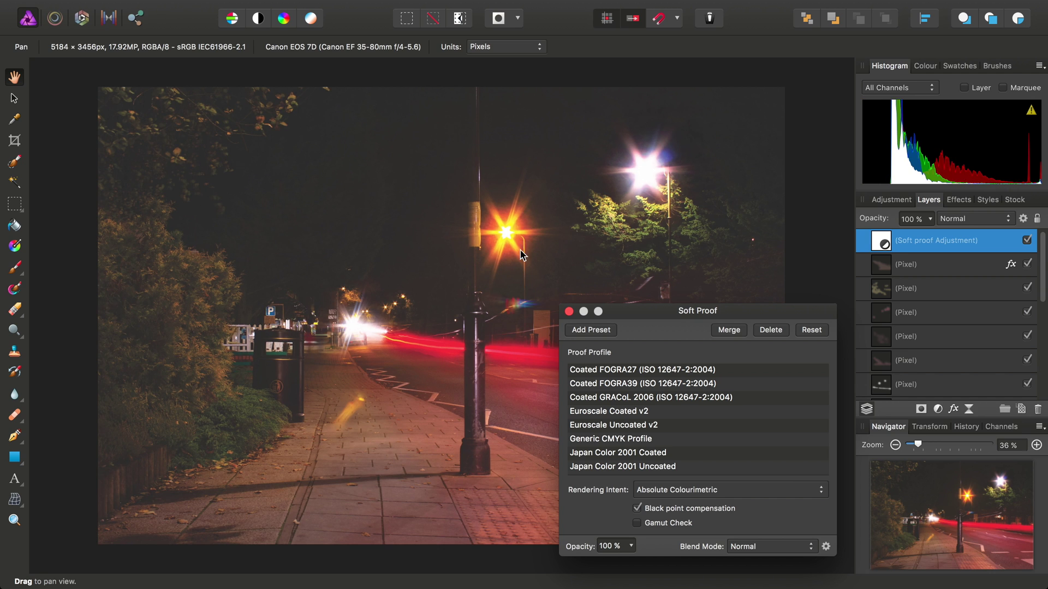
{"action": "scroll", "coordinate": [656, 428], "scroll_direction": "down", "scroll_amount": 4}
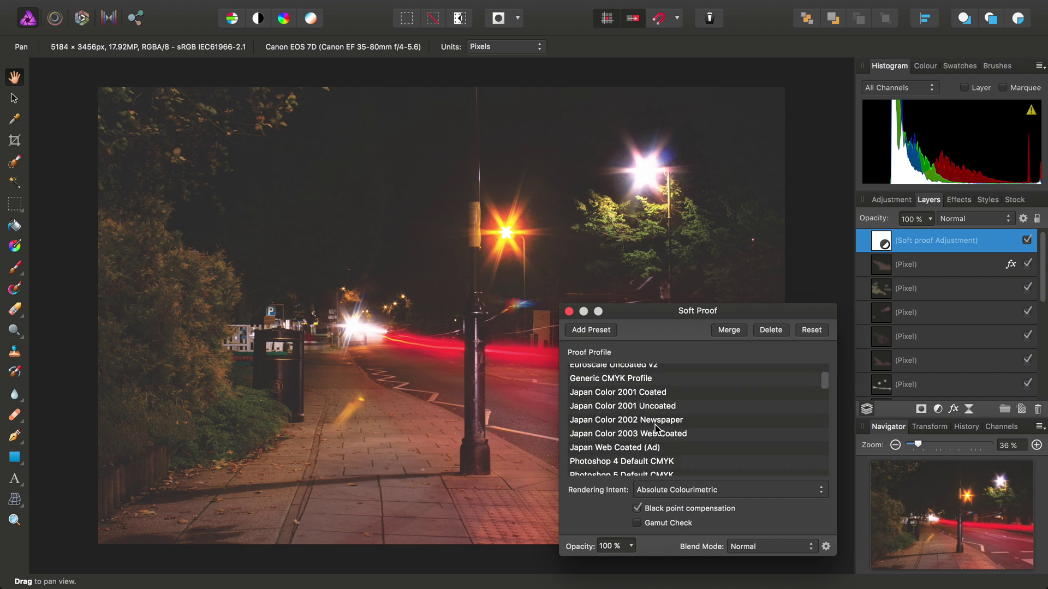
{"action": "scroll", "coordinate": [657, 429], "scroll_direction": "down", "scroll_amount": 10}
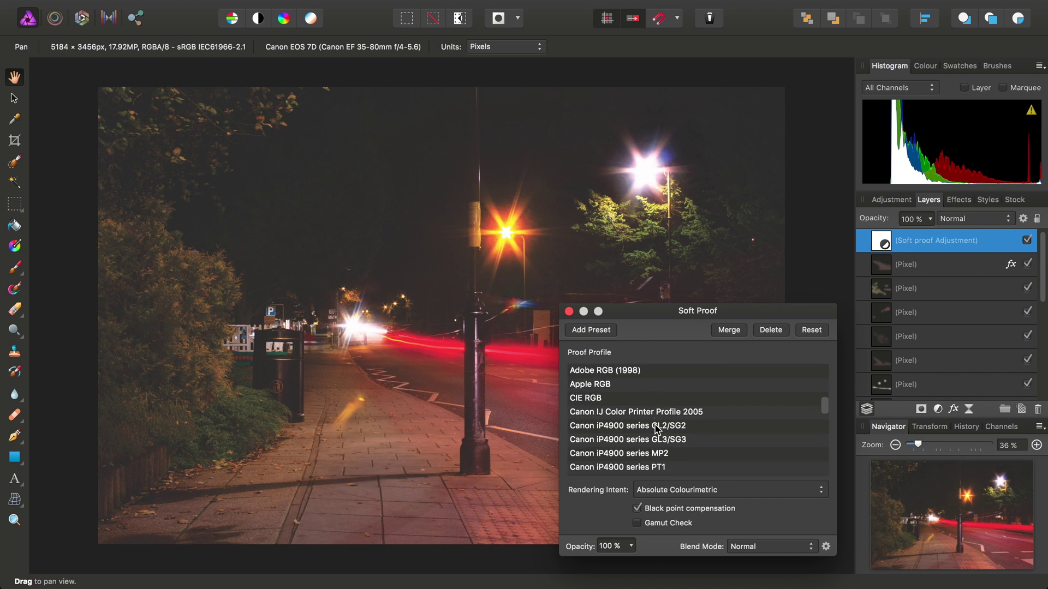
{"action": "scroll", "coordinate": [656, 429], "scroll_direction": "down", "scroll_amount": 2}
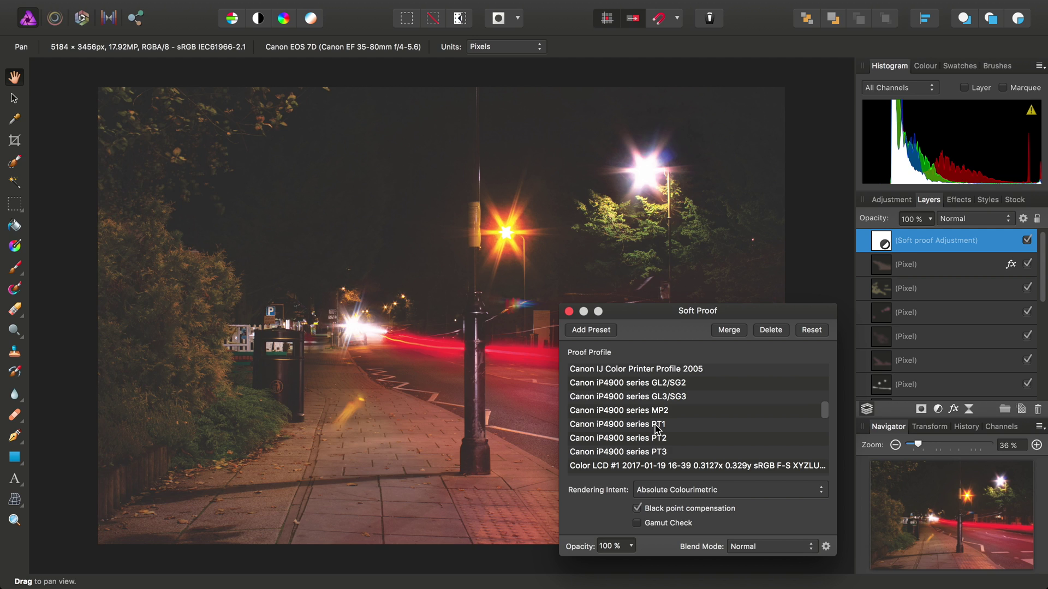
{"action": "left_click", "coordinate": [650, 386]}
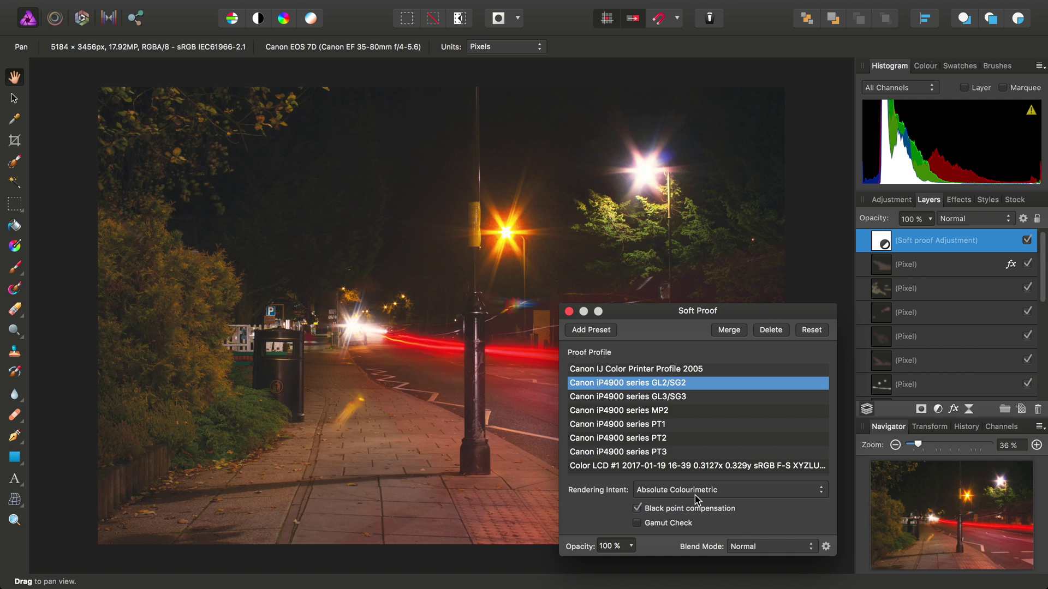
{"action": "left_click", "coordinate": [695, 496]}
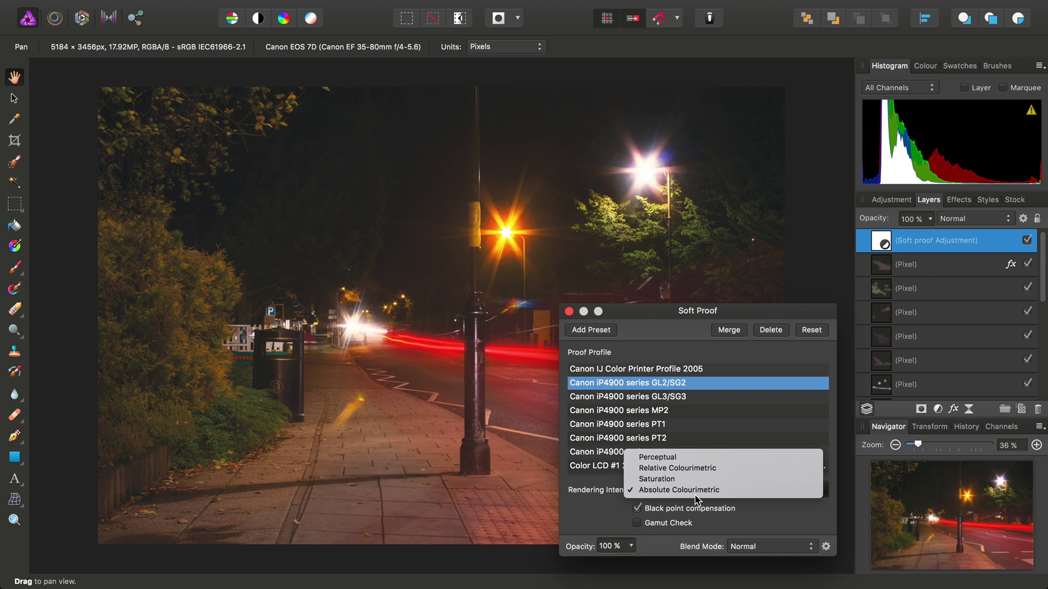
{"action": "left_click", "coordinate": [710, 469]}
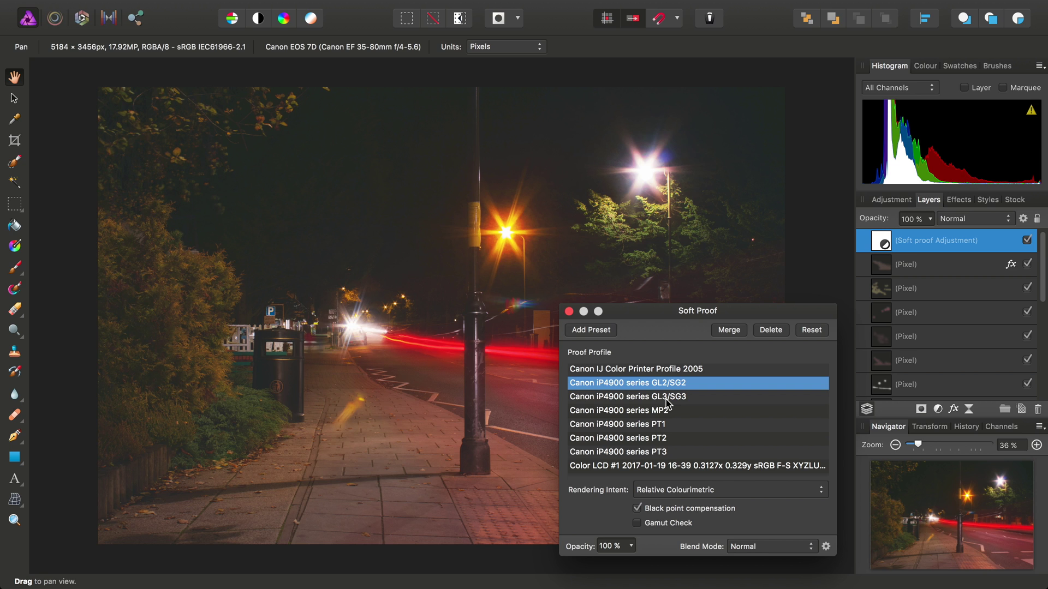
{"action": "left_click", "coordinate": [656, 490]}
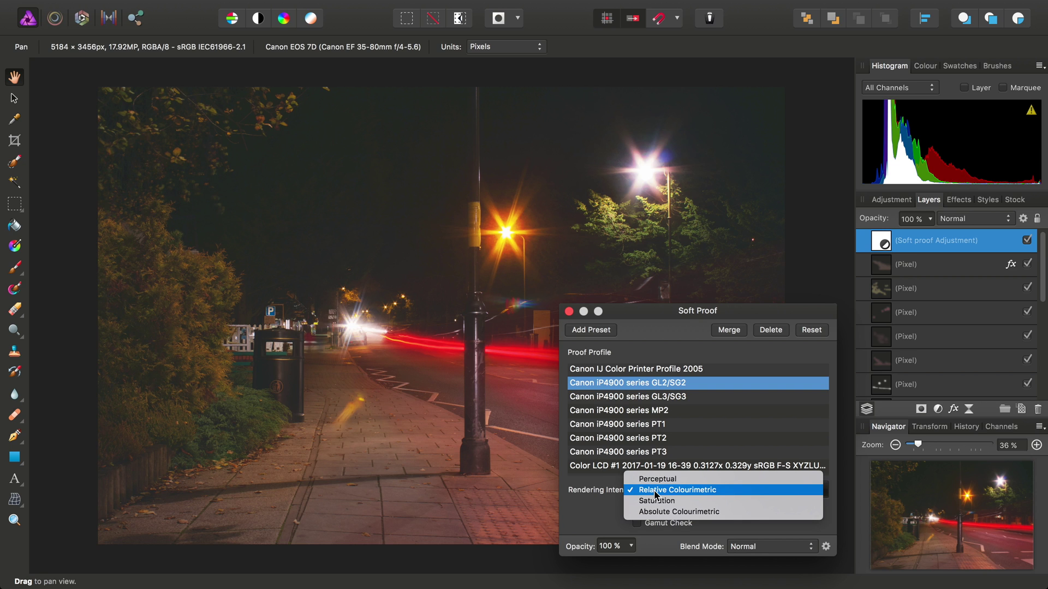
{"action": "left_click", "coordinate": [656, 500]}
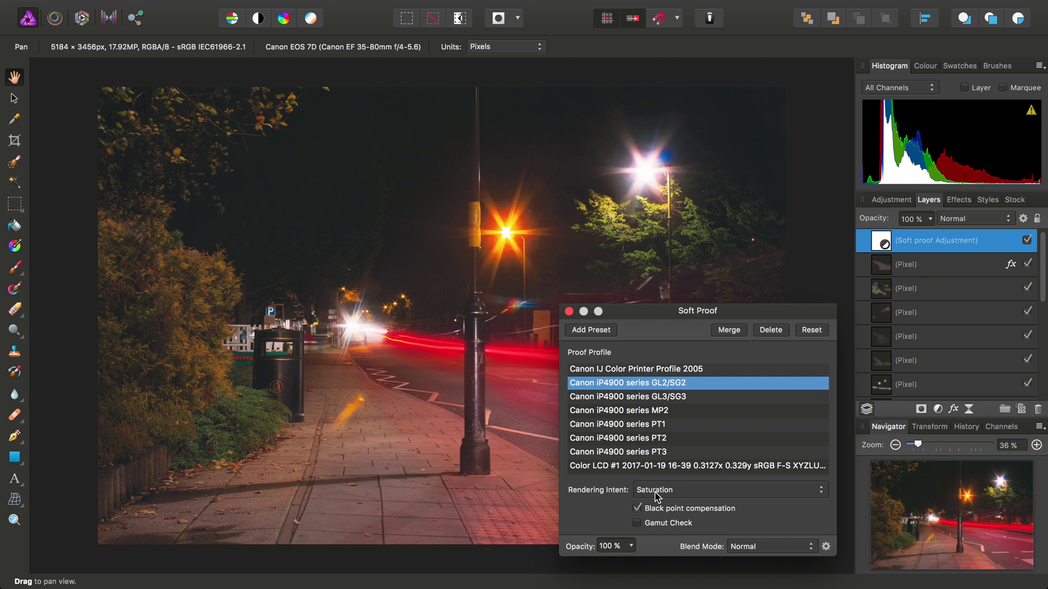
{"action": "left_click", "coordinate": [656, 491]}
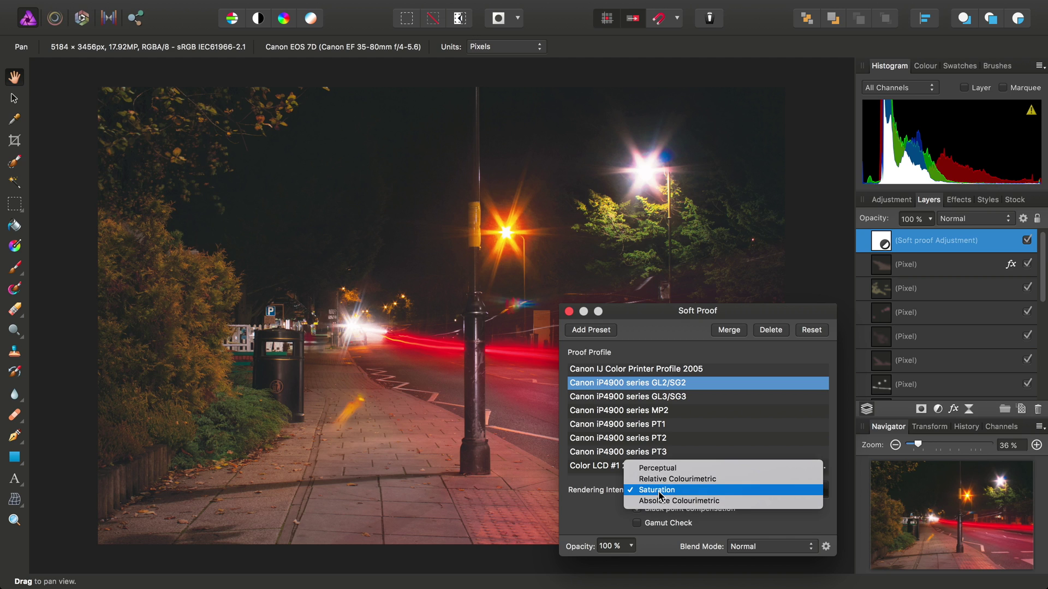
{"action": "left_click", "coordinate": [675, 470]}
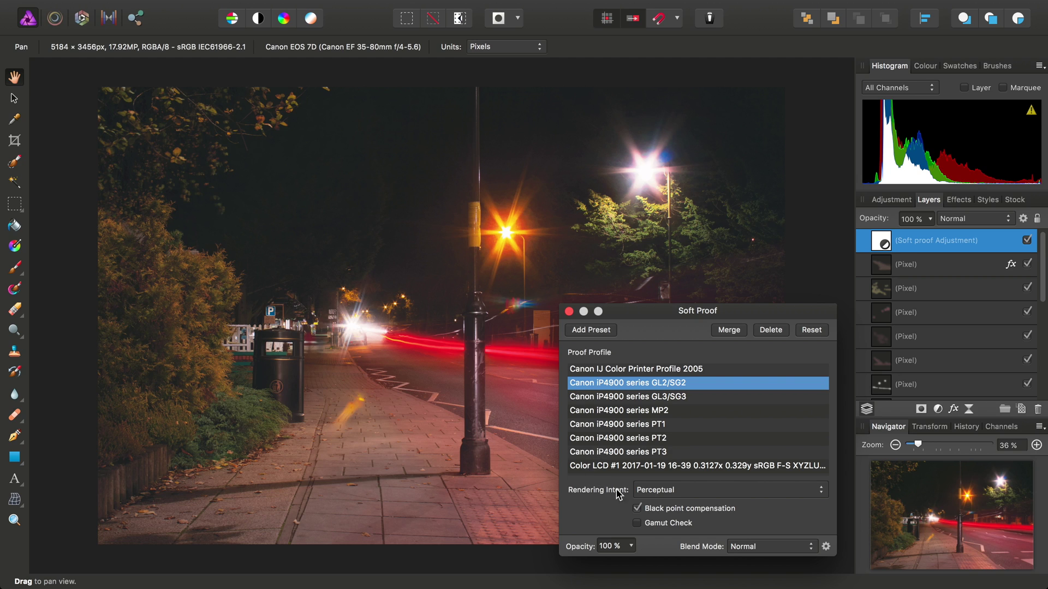
{"action": "left_click", "coordinate": [671, 495]}
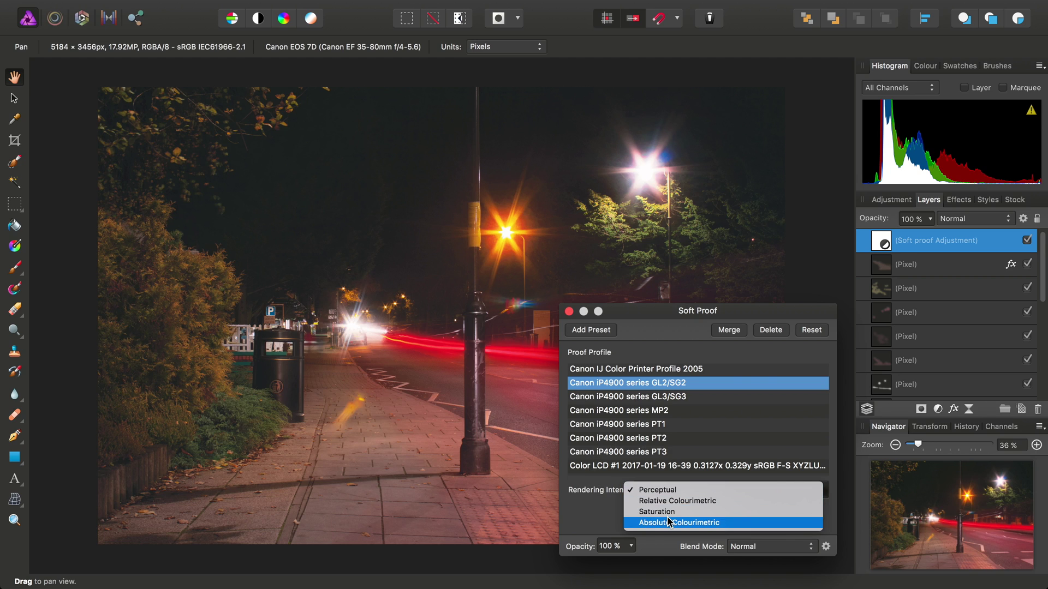
{"action": "left_click", "coordinate": [674, 512]}
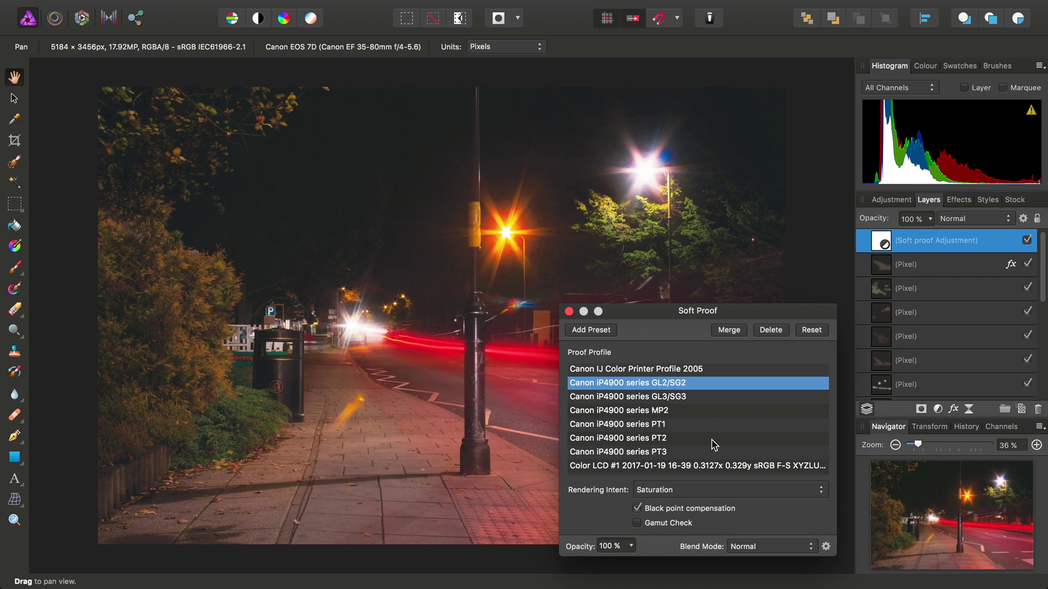
{"action": "left_click", "coordinate": [665, 490]}
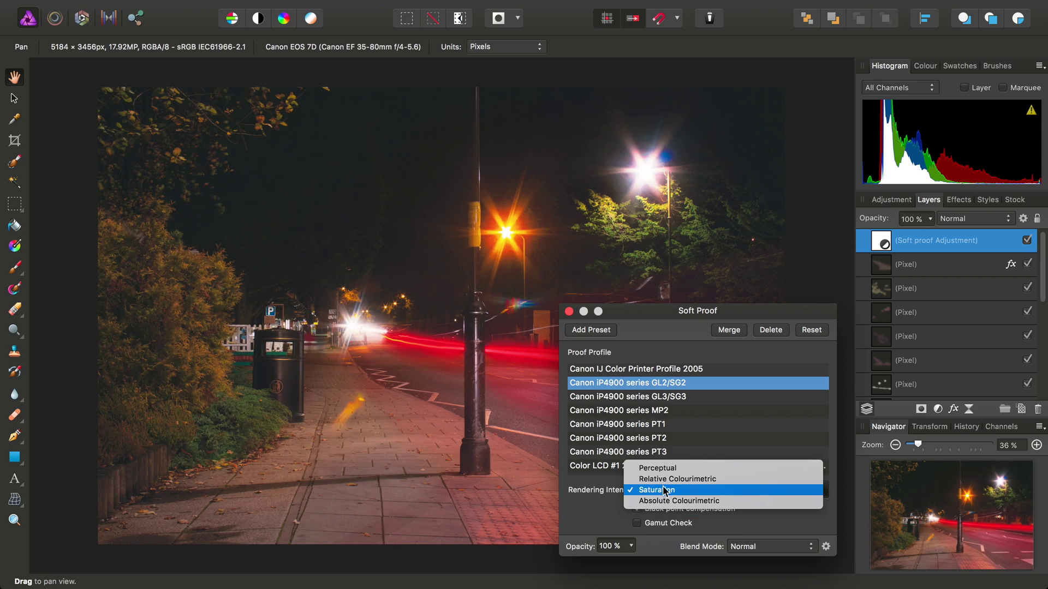
{"action": "left_click", "coordinate": [675, 501]}
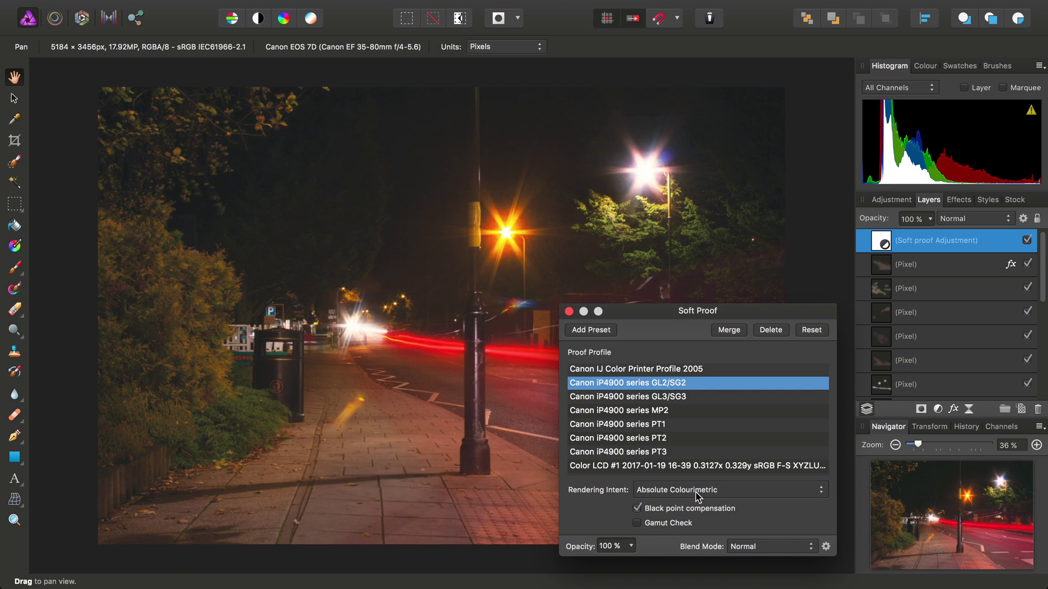
Enable Gamut Check, close the Soft Proof dialog, and select the second Pixel layer
{"action": "left_click", "coordinate": [652, 525]}
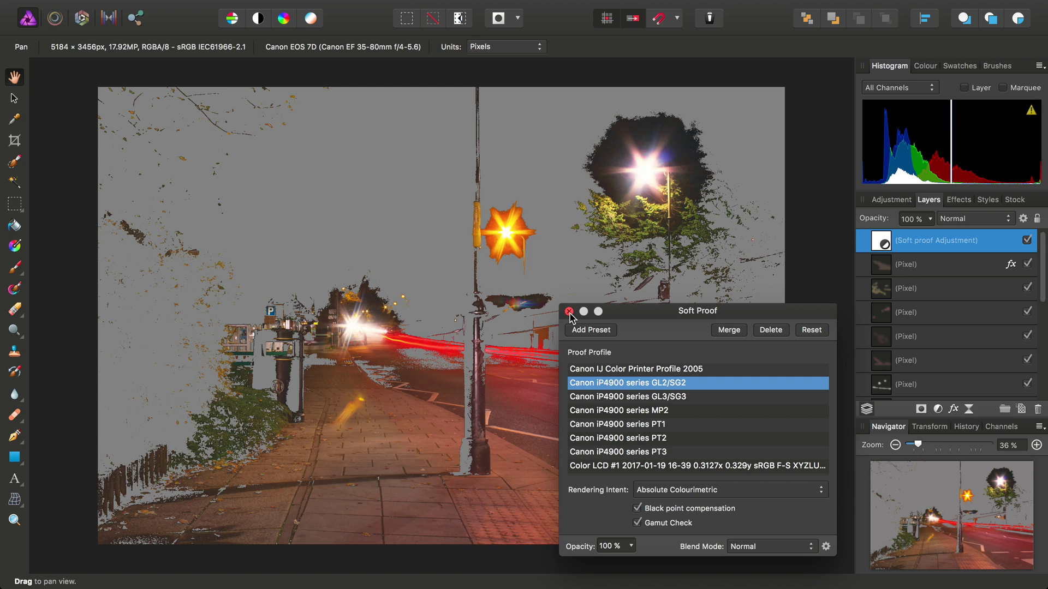
{"action": "left_click", "coordinate": [569, 314]}
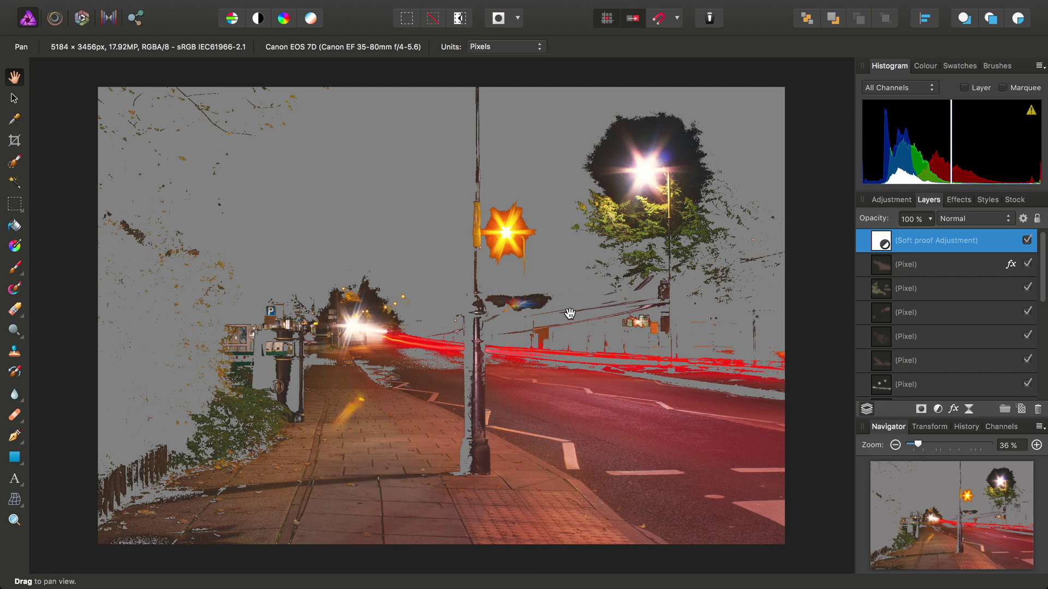
{"action": "left_click", "coordinate": [888, 269]}
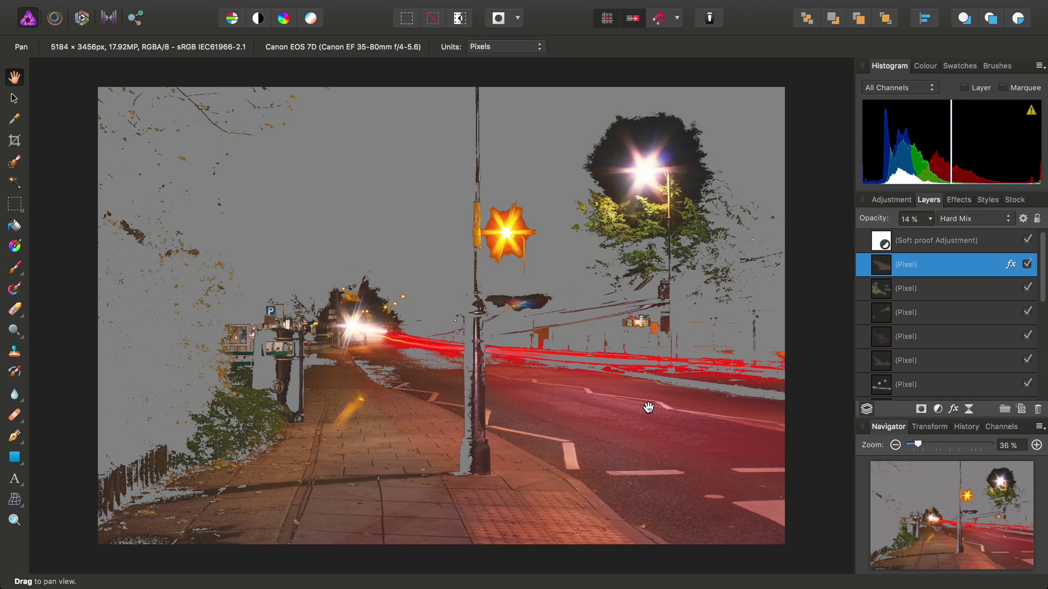
Add a Curves adjustment layer and move its settings panel off the photo
{"action": "mouse_move", "coordinate": [219, 2]}
{"action": "left_click", "coordinate": [315, 7]}
{"action": "mouse_move", "coordinate": [423, 139]}
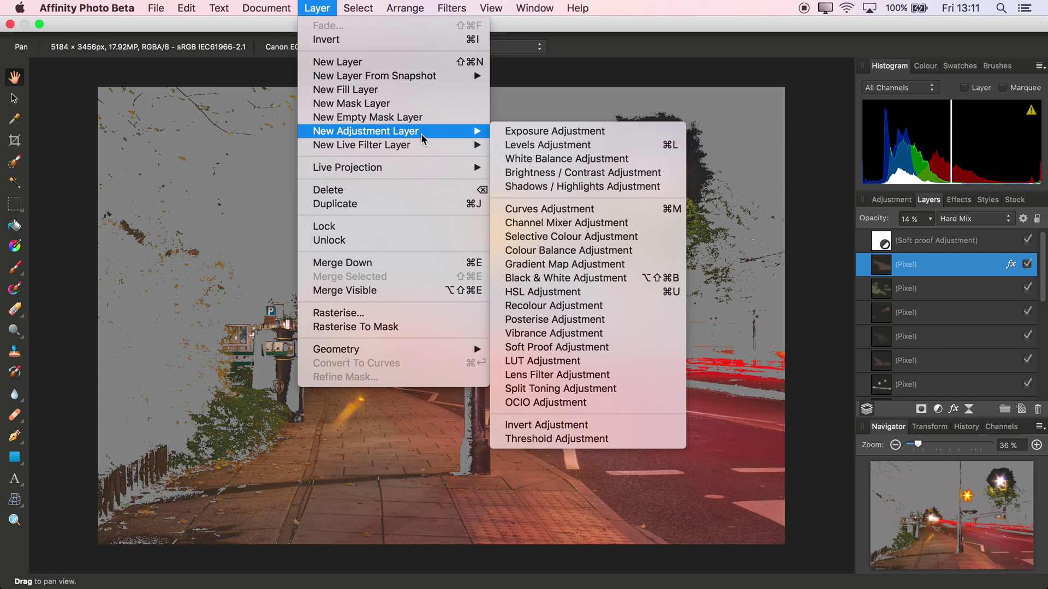
{"action": "left_click", "coordinate": [536, 212]}
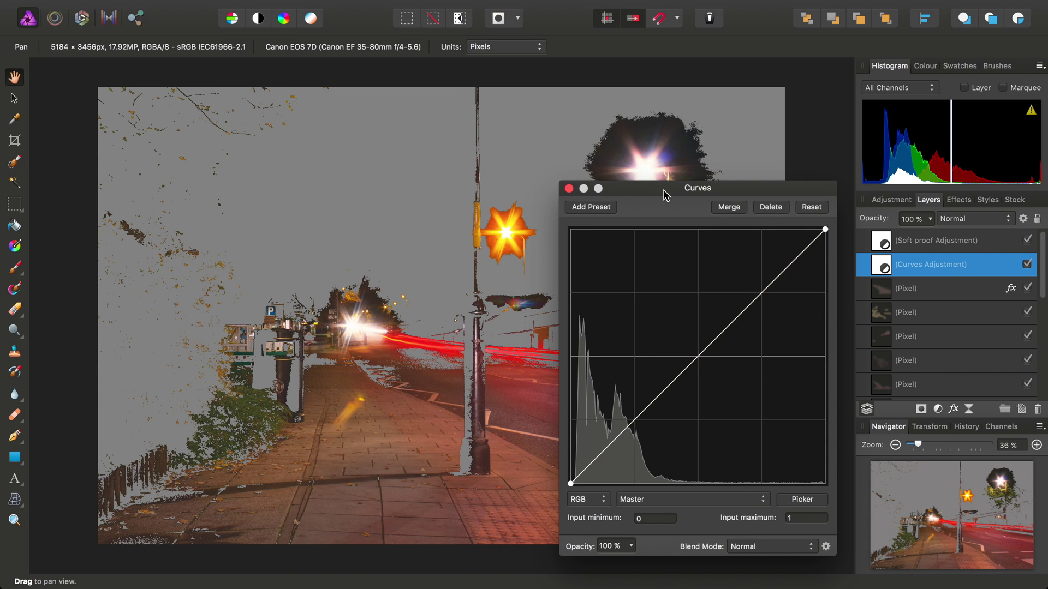
{"action": "left_click_drag", "start_coordinate": [666, 194], "coordinate": [848, 73]}
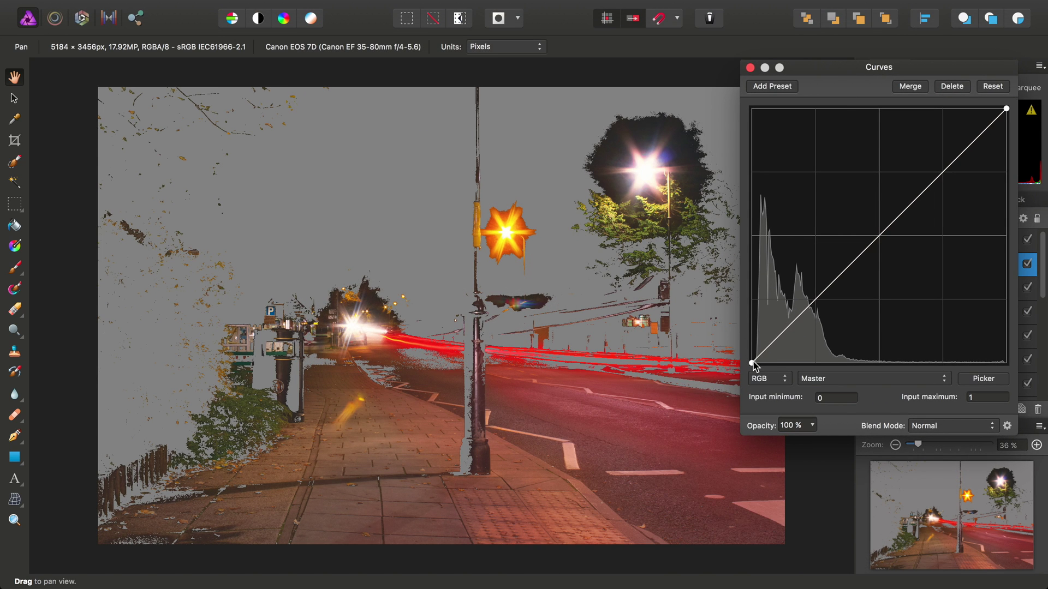
Raise the black point, pull the lower curve down and lift the upper curve into an S
{"action": "left_click_drag", "start_coordinate": [751, 362], "coordinate": [752, 338]}
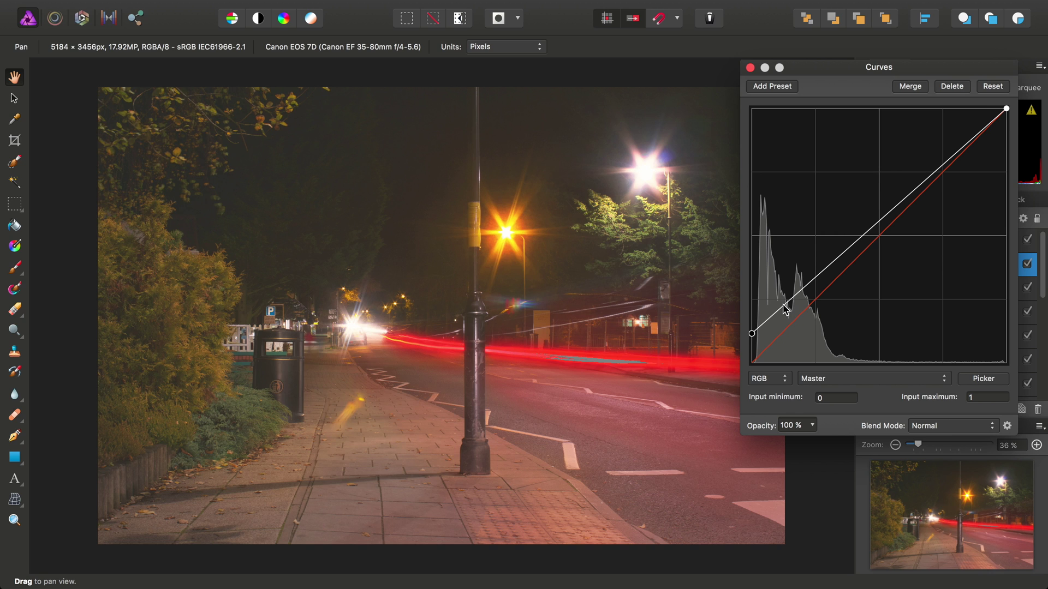
{"action": "left_click_drag", "start_coordinate": [788, 304], "coordinate": [790, 315]}
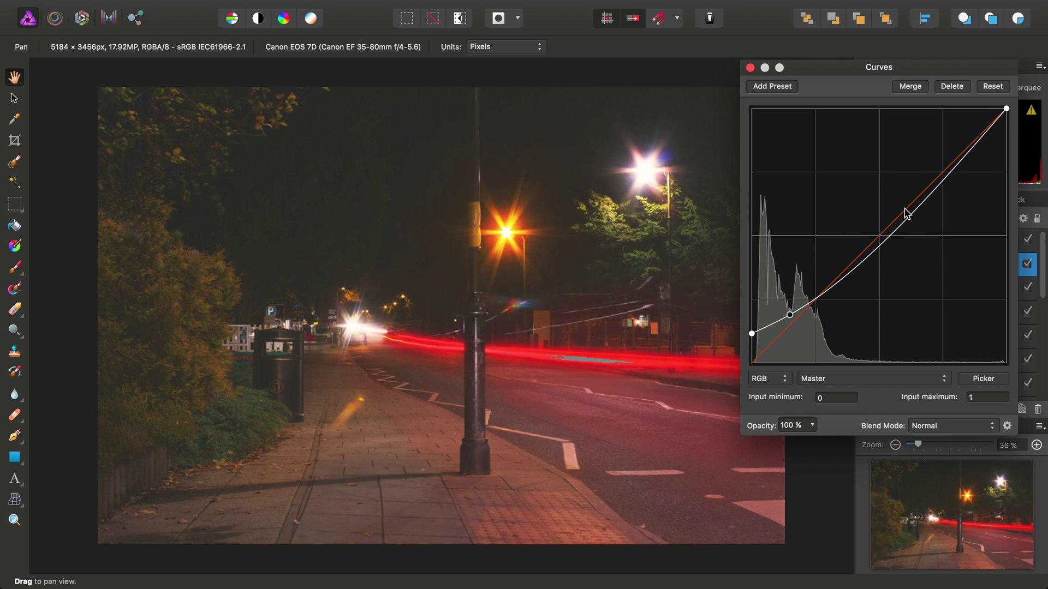
{"action": "left_click", "coordinate": [935, 183]}
{"action": "left_click_drag", "start_coordinate": [934, 184], "coordinate": [936, 143]}
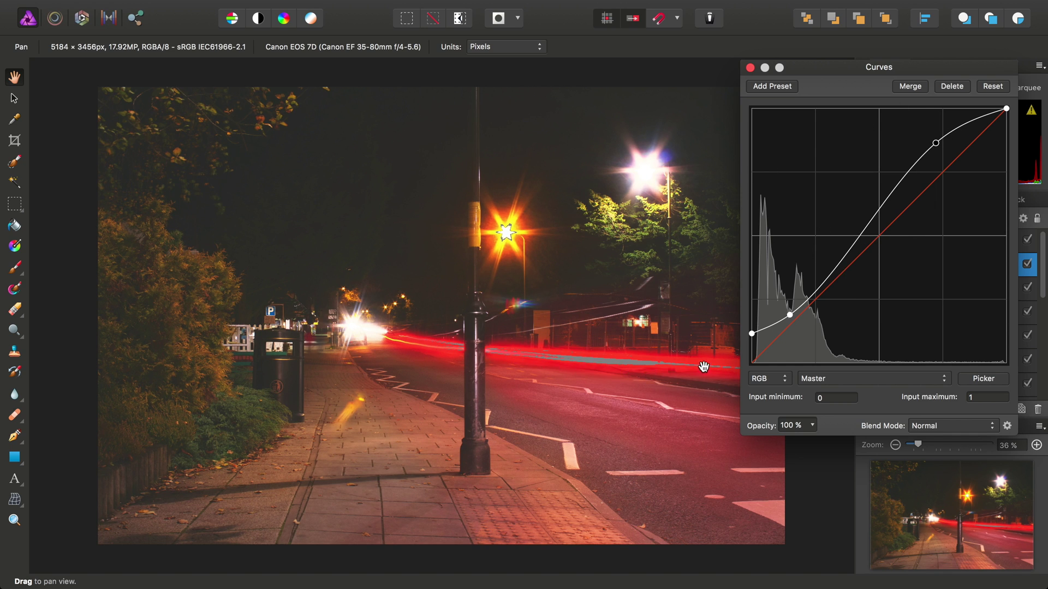
{"action": "left_click", "coordinate": [749, 67]}
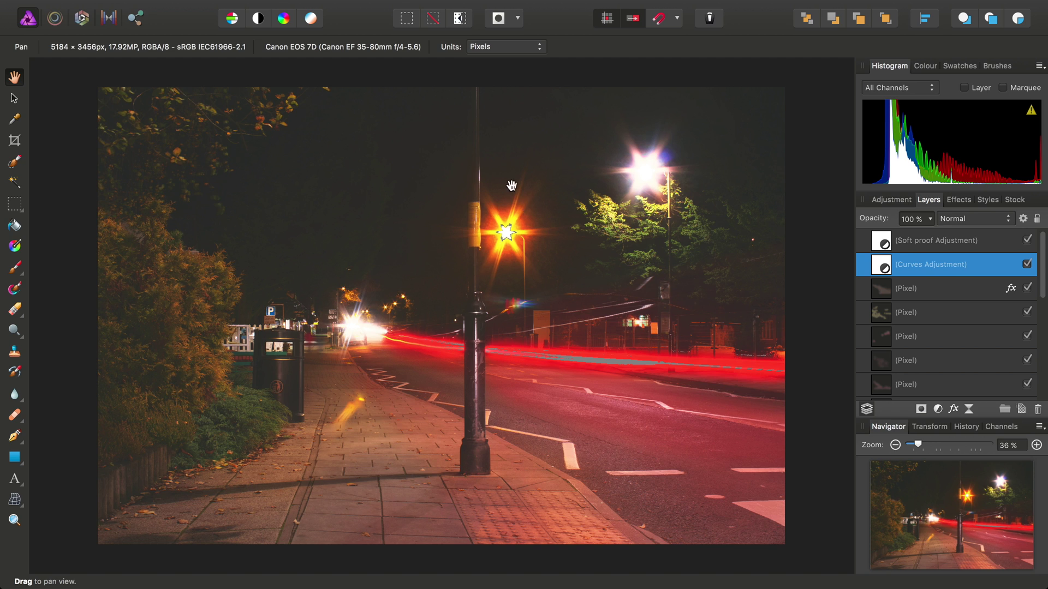
Add an HSL adjustment layer above the Curves layer
{"action": "mouse_move", "coordinate": [170, 4]}
{"action": "left_click", "coordinate": [317, 8]}
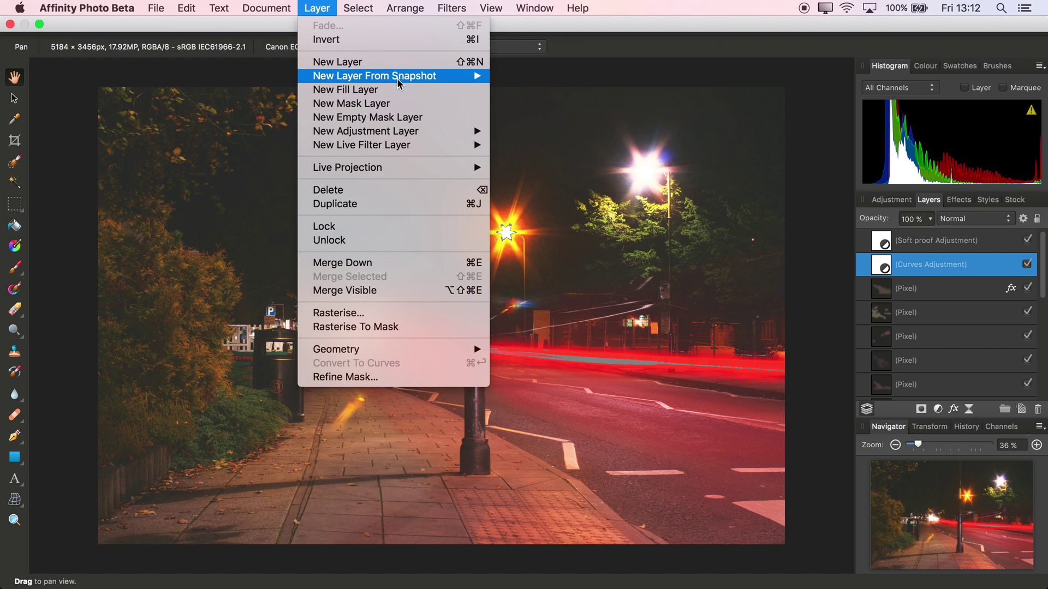
{"action": "mouse_move", "coordinate": [419, 133]}
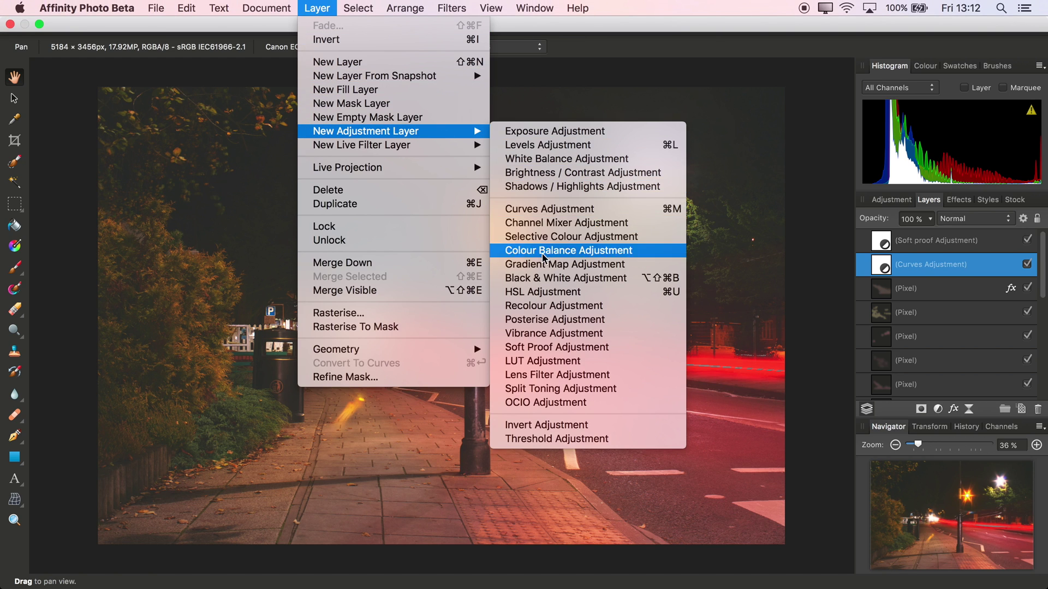
{"action": "left_click", "coordinate": [539, 293]}
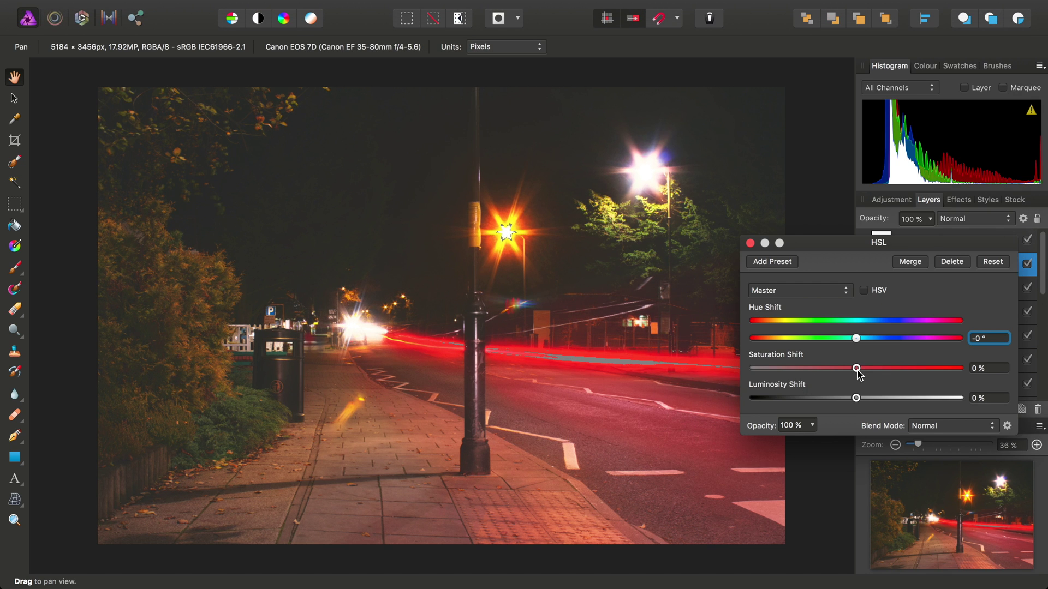
Set the master Saturation Shift to 0%
{"action": "left_click_drag", "start_coordinate": [858, 369], "coordinate": [852, 371]}
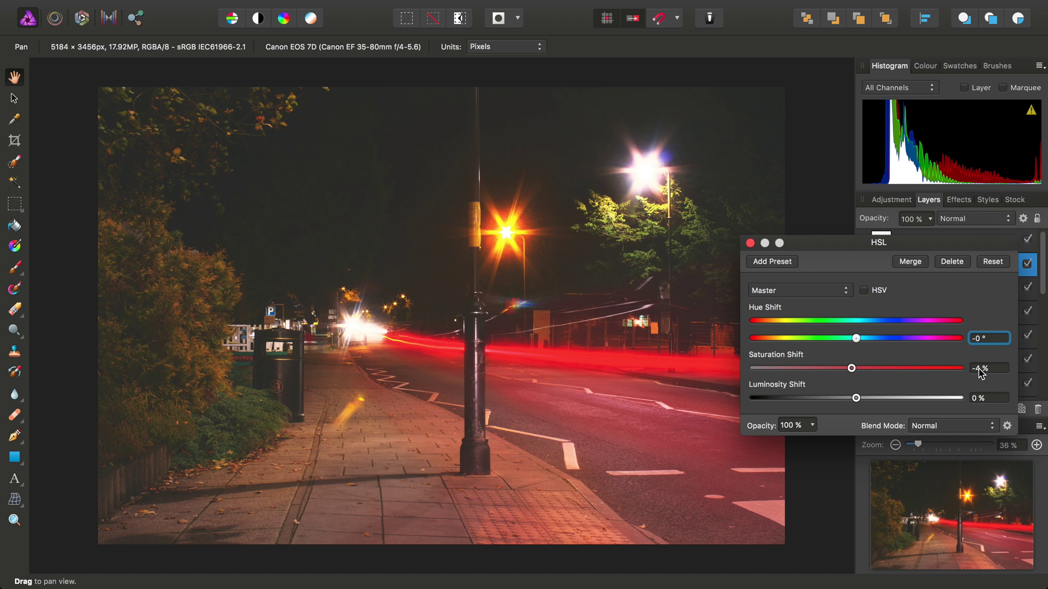
{"action": "left_click", "coordinate": [996, 369]}
{"action": "type", "text": "0"}
{"action": "key", "text": "Return"}
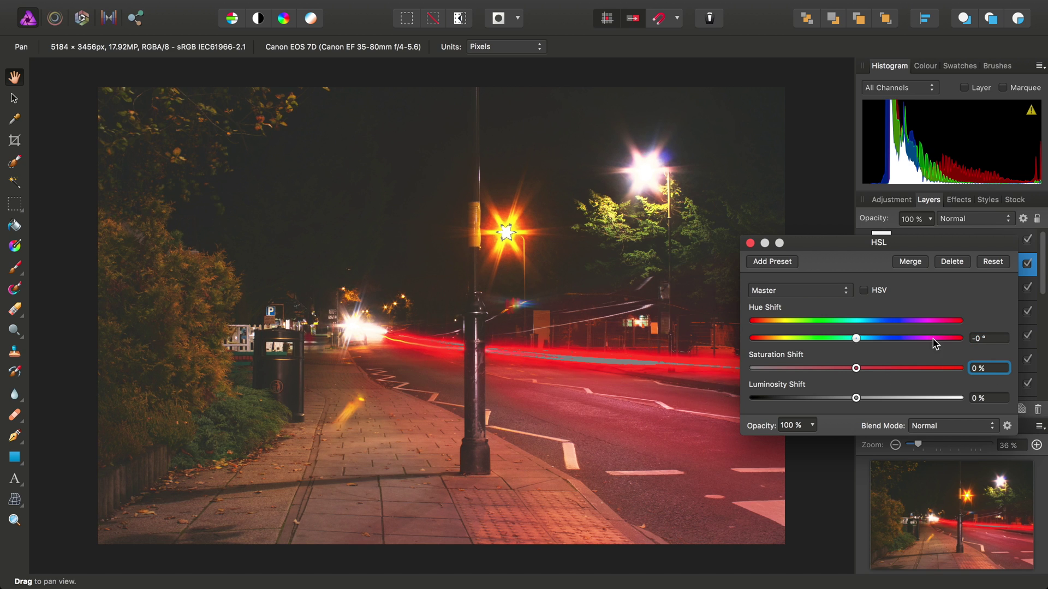
{"action": "left_click", "coordinate": [829, 294]}
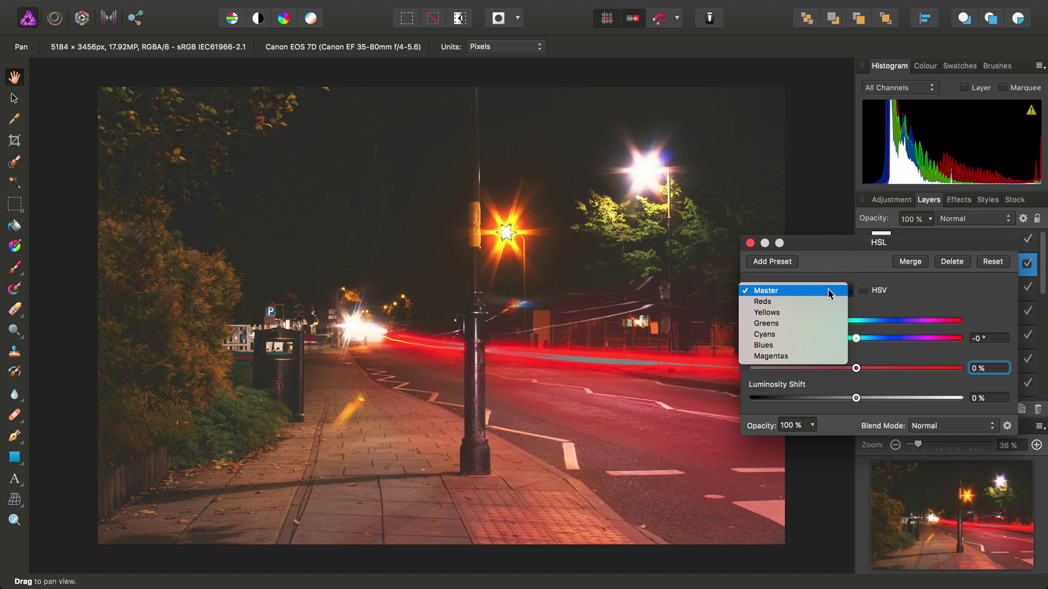
Lower Reds saturation to -5% and Yellows saturation to -6%, then zoom back to the whole photo
{"action": "left_click", "coordinate": [786, 301]}
{"action": "left_click_drag", "start_coordinate": [855, 369], "coordinate": [853, 369]}
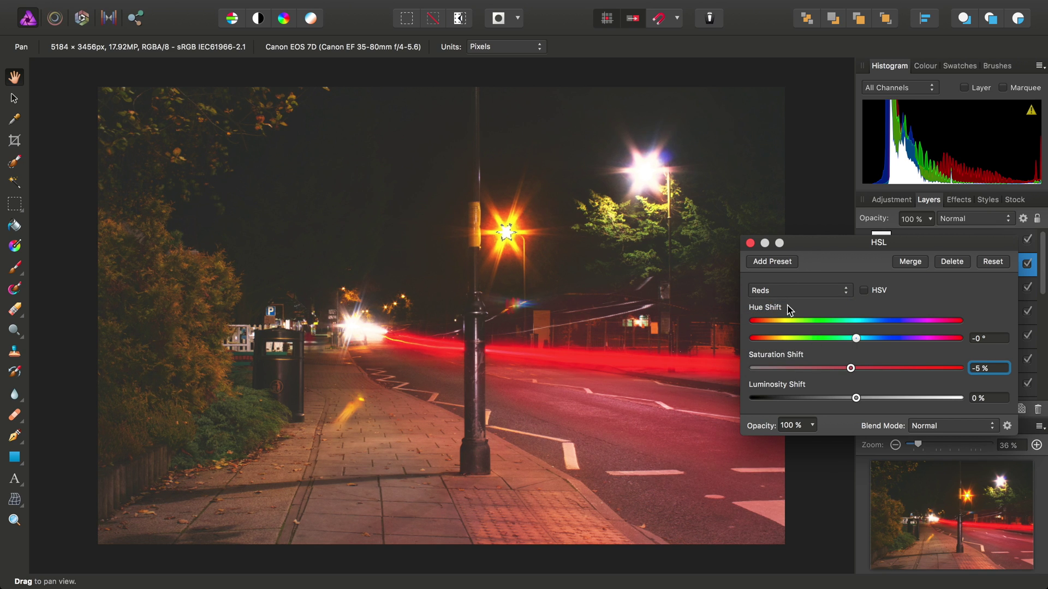
{"action": "scroll", "coordinate": [506, 233], "scroll_direction": "up", "scroll_amount": 5}
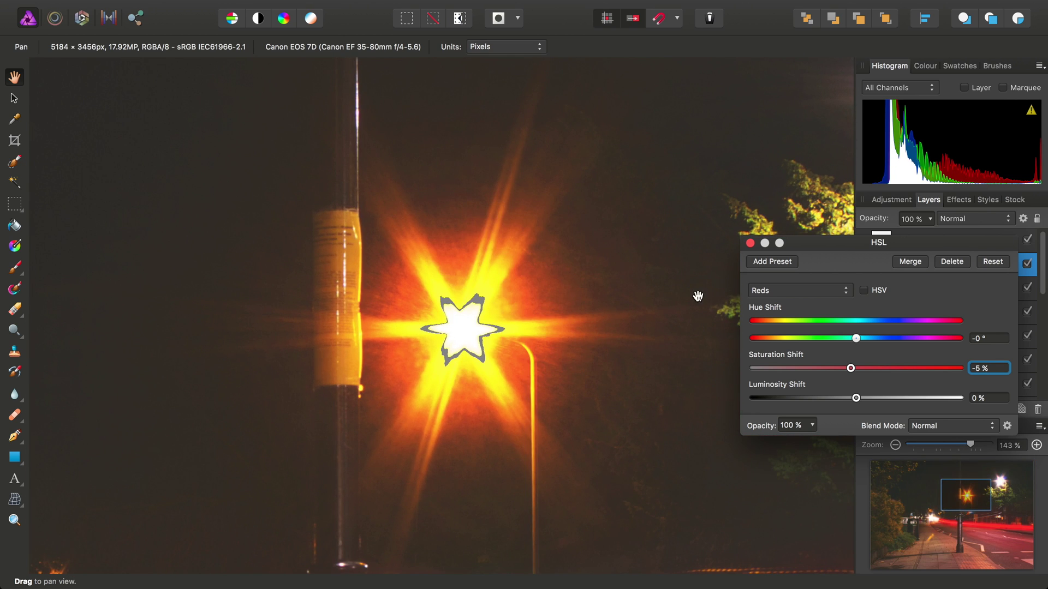
{"action": "left_click", "coordinate": [784, 295]}
{"action": "left_click", "coordinate": [782, 302]}
{"action": "left_click_drag", "start_coordinate": [856, 371], "coordinate": [850, 372]}
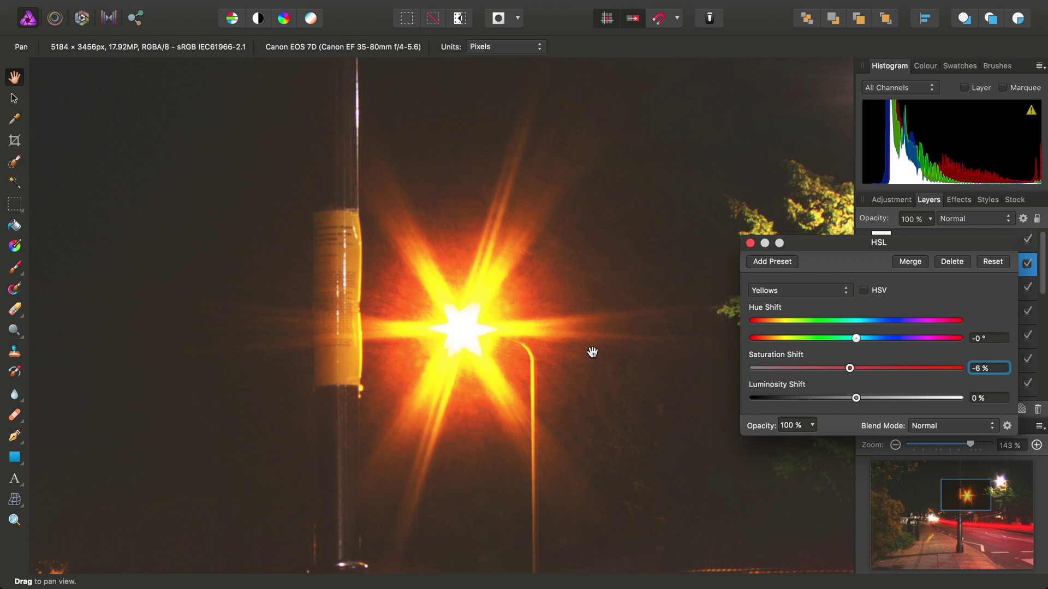
{"action": "key", "text": "super+0"}
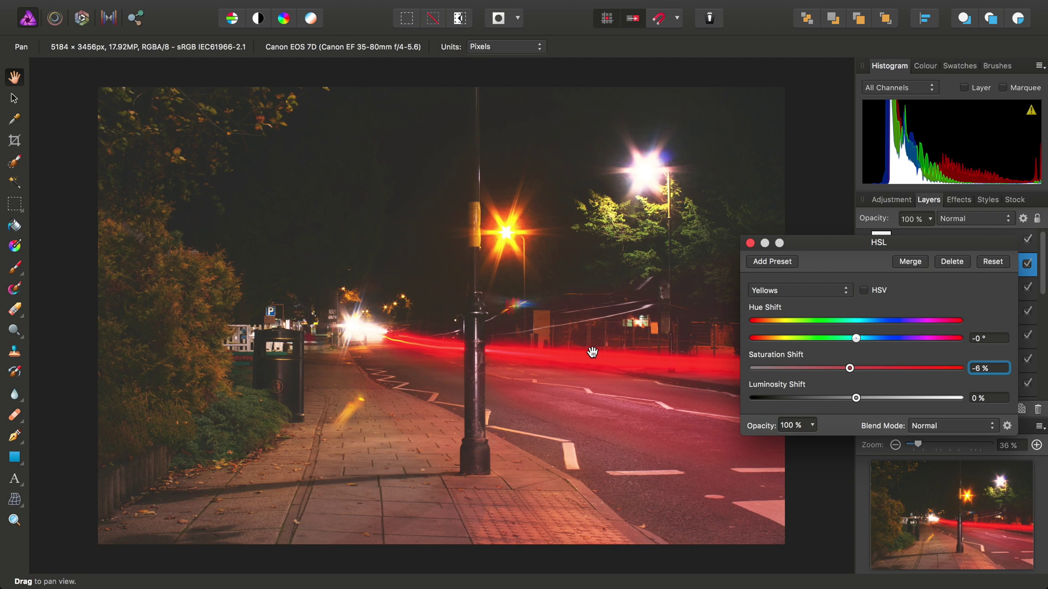
Close the HSL settings, select the Curves and HSL layers, and hide then reshow them to compare
{"action": "left_click", "coordinate": [750, 243]}
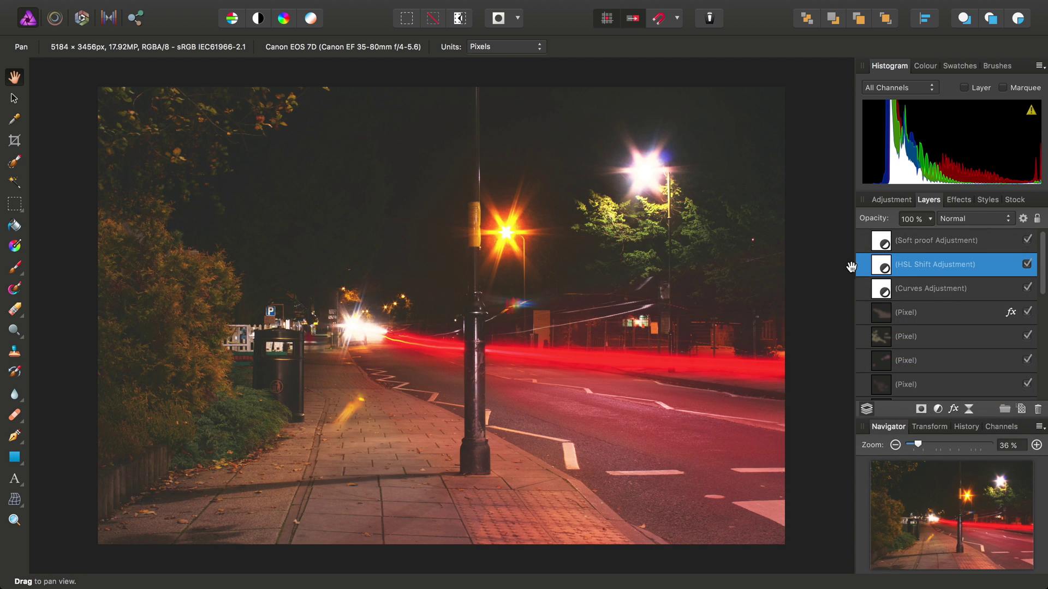
{"action": "left_click", "coordinate": [951, 291], "text": "shift"}
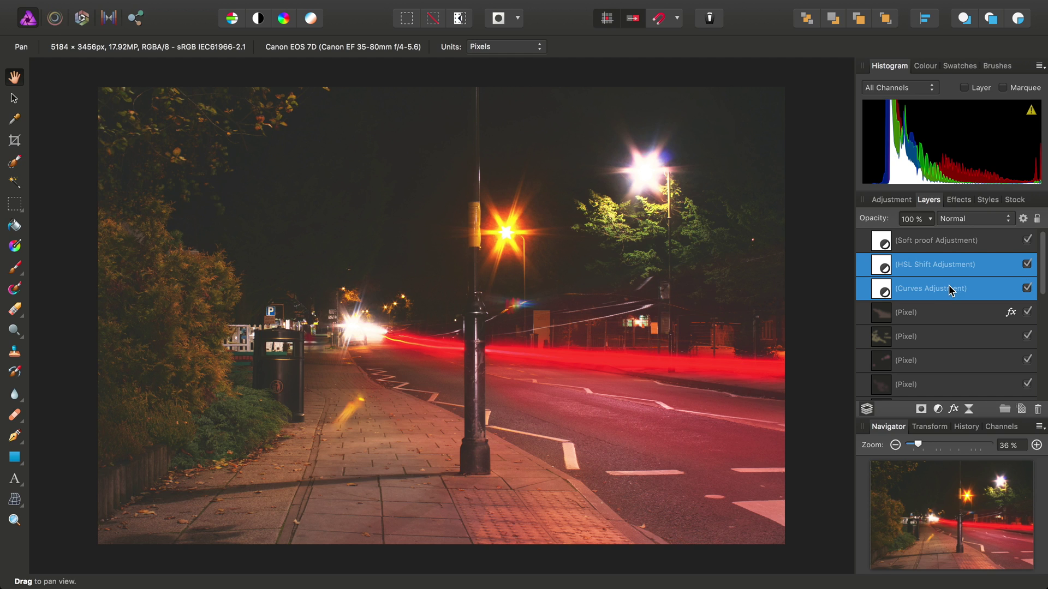
{"action": "left_click", "coordinate": [1028, 264]}
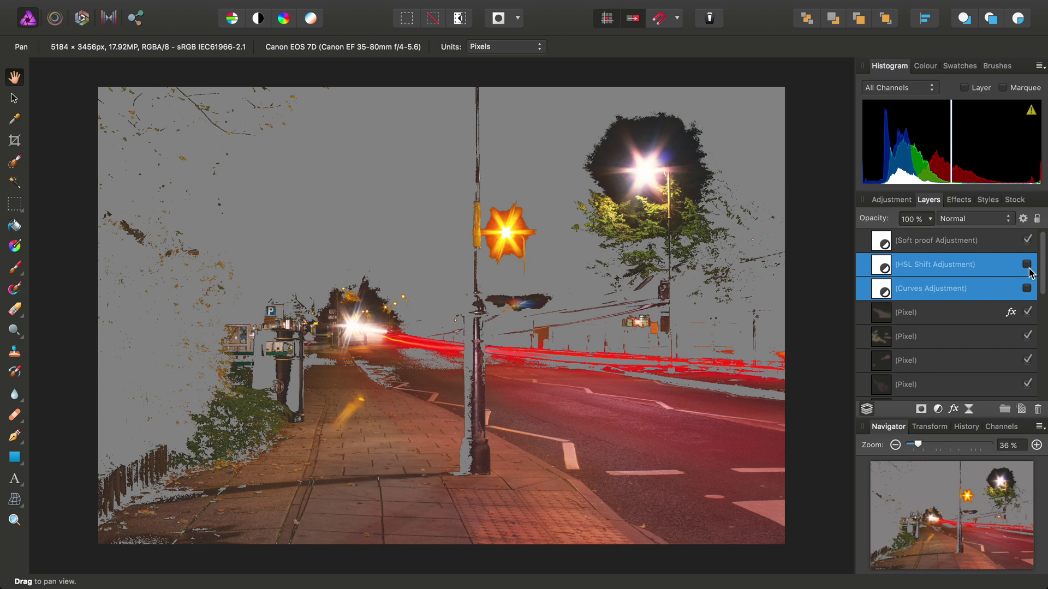
{"action": "left_click", "coordinate": [1028, 265]}
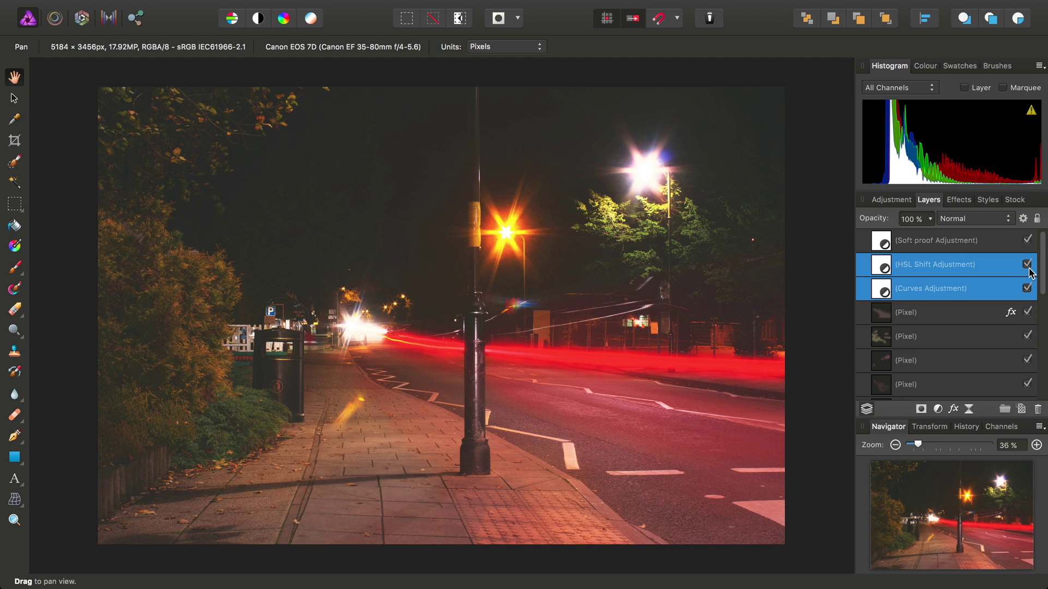
Hide the Soft Proof layer and delete the selected Curves and HSL layers
{"action": "left_click", "coordinate": [1027, 241]}
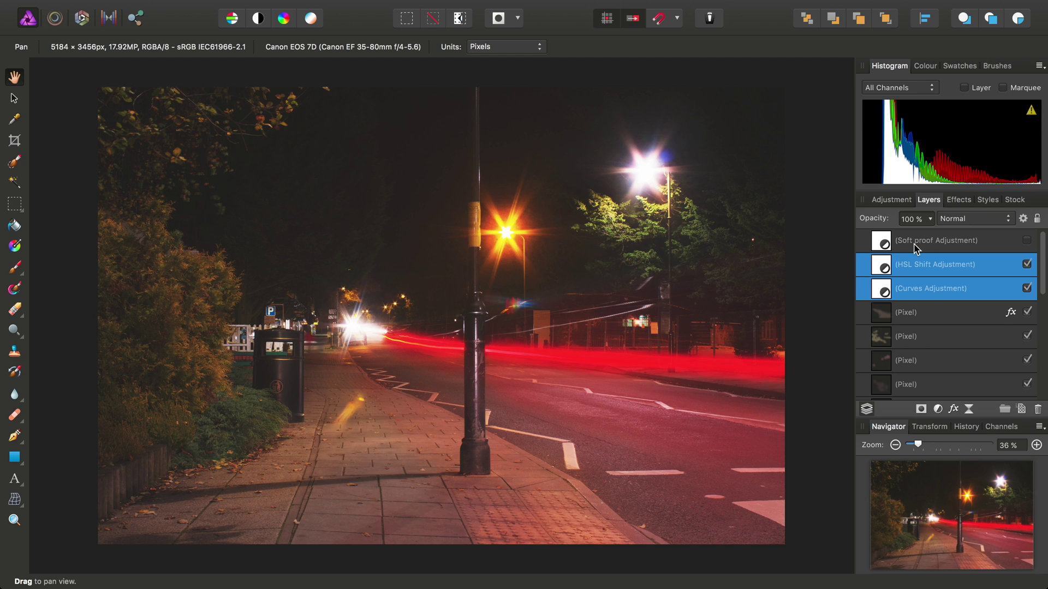
{"action": "right_click", "coordinate": [947, 269]}
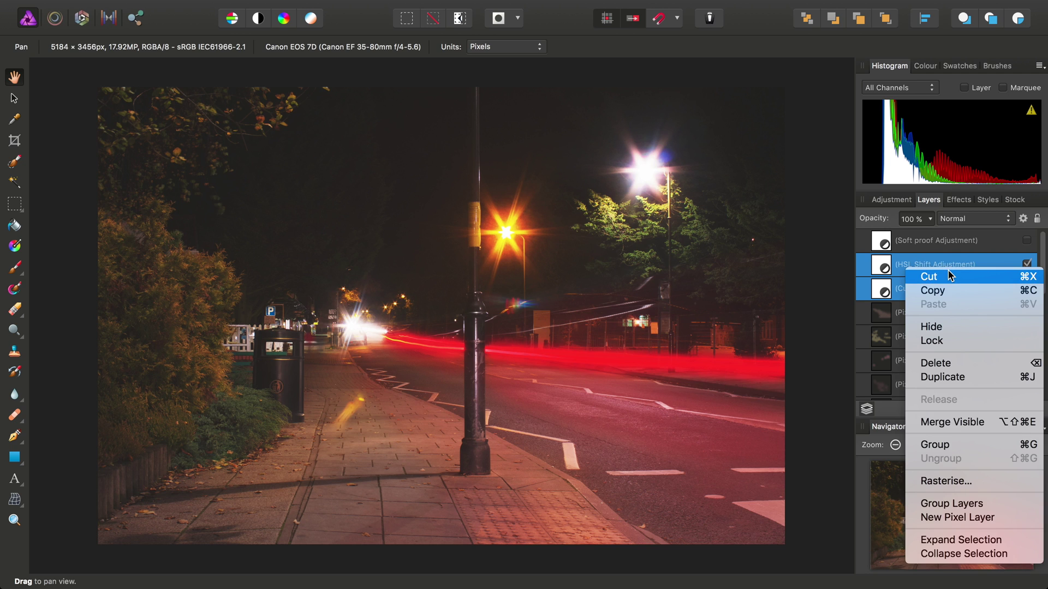
{"action": "left_click", "coordinate": [957, 360]}
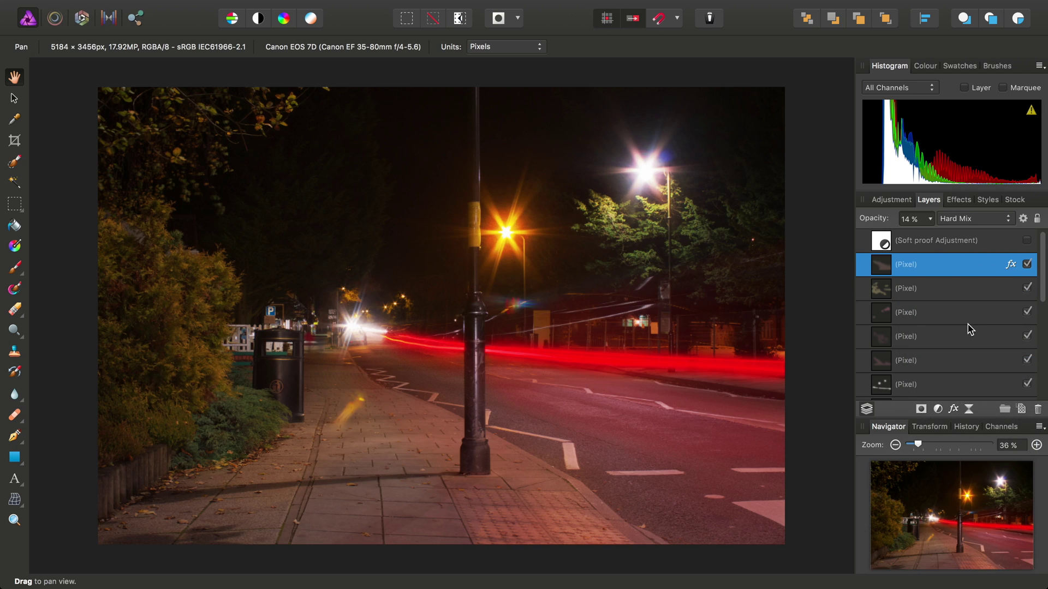
Re-enable Soft Proof with Gamut Check off, proofing with Coated FOGRA27 (ISO 12647-2:2004)
{"action": "left_click", "coordinate": [1001, 245]}
{"action": "left_click", "coordinate": [1026, 240]}
{"action": "double_click", "coordinate": [880, 241]}
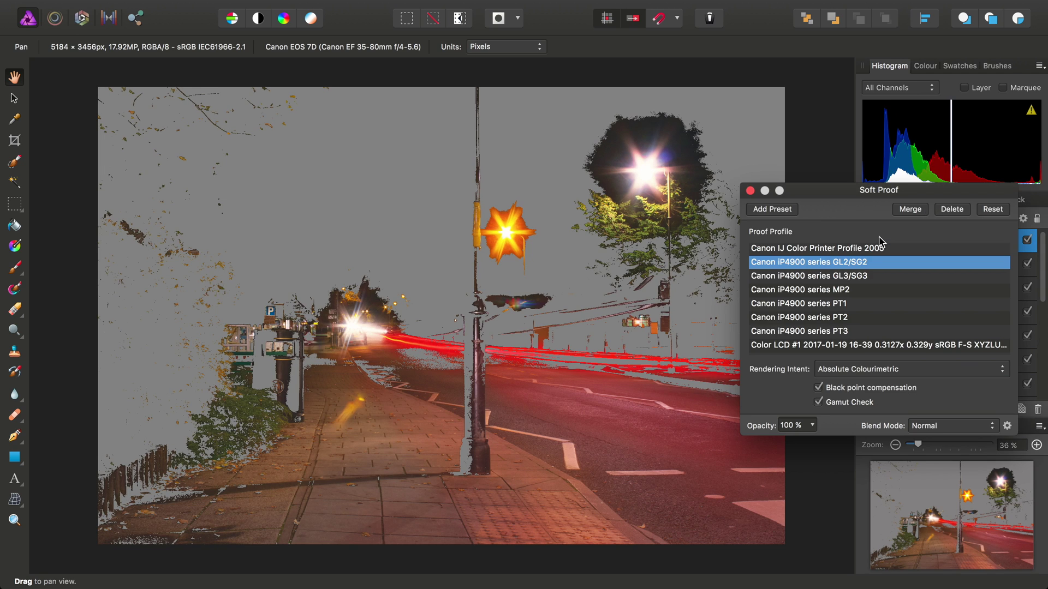
{"action": "left_click_drag", "start_coordinate": [876, 195], "coordinate": [764, 112]}
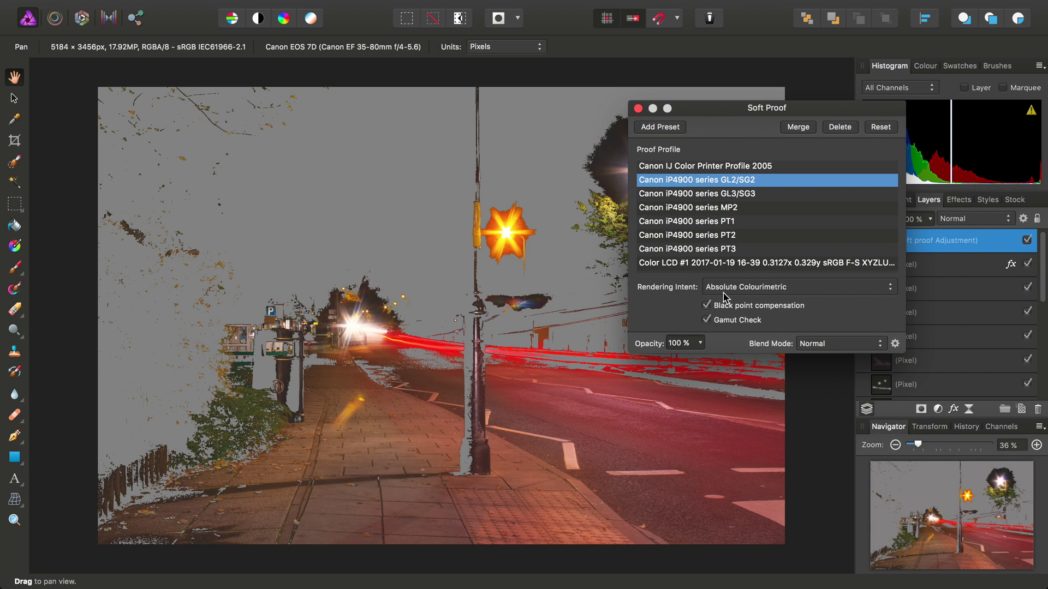
{"action": "left_click", "coordinate": [738, 322]}
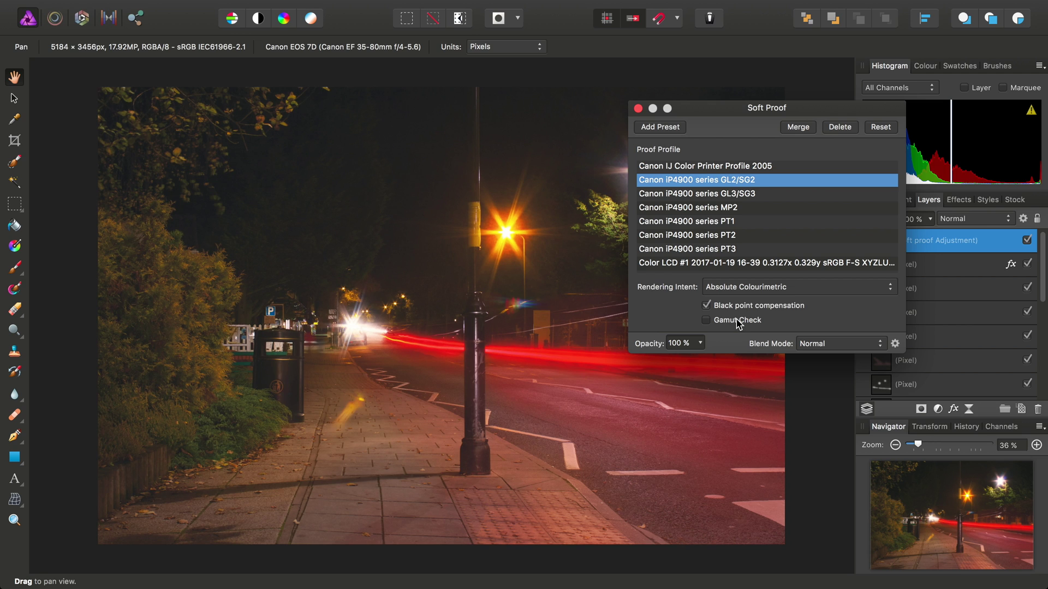
{"action": "scroll", "coordinate": [770, 219], "scroll_direction": "up", "scroll_amount": 5}
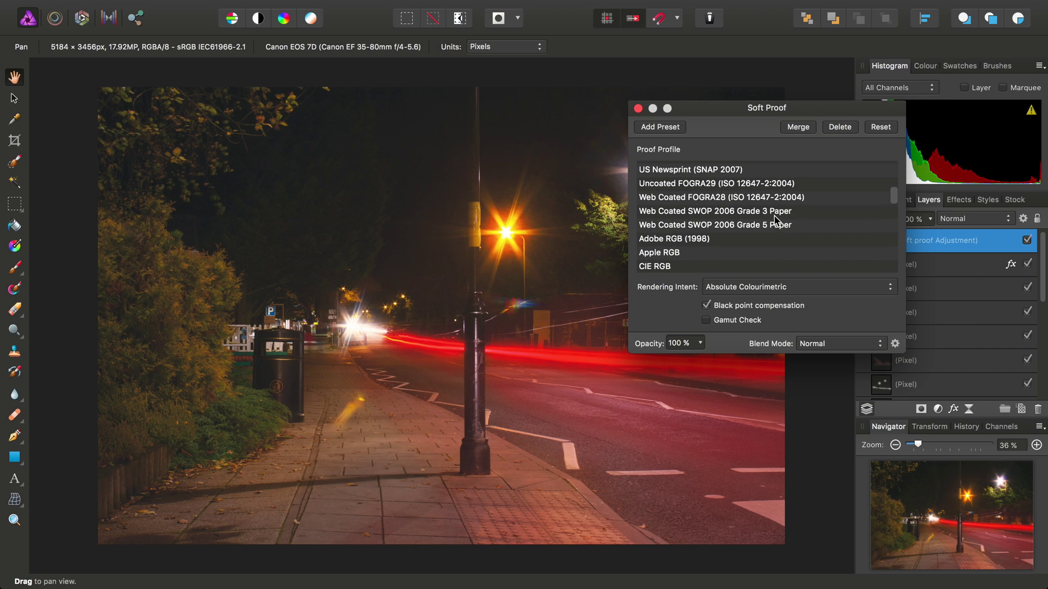
{"action": "scroll", "coordinate": [775, 220], "scroll_direction": "up", "scroll_amount": 7}
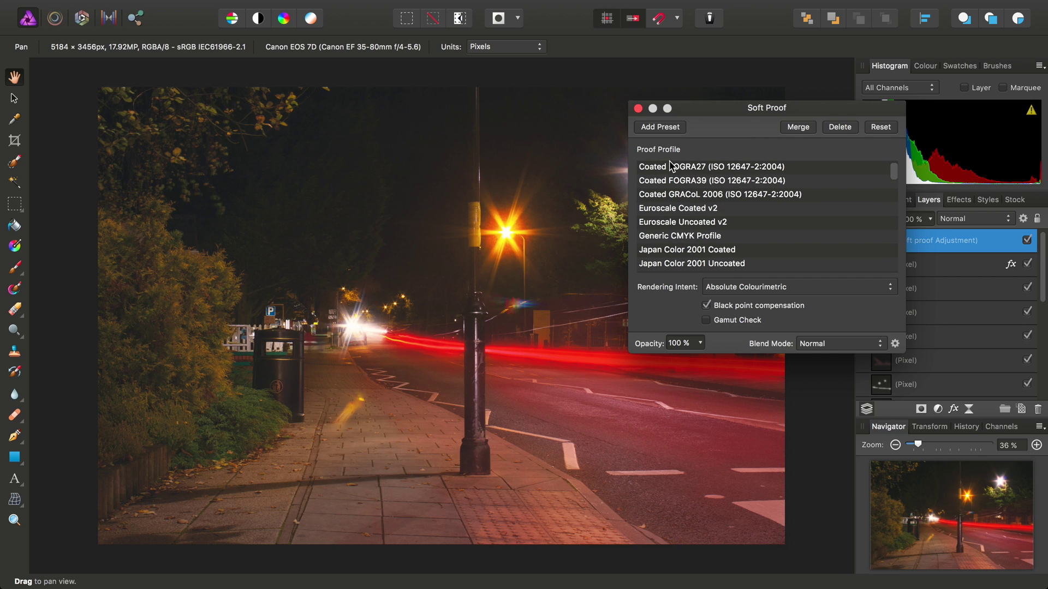
{"action": "left_click", "coordinate": [670, 170]}
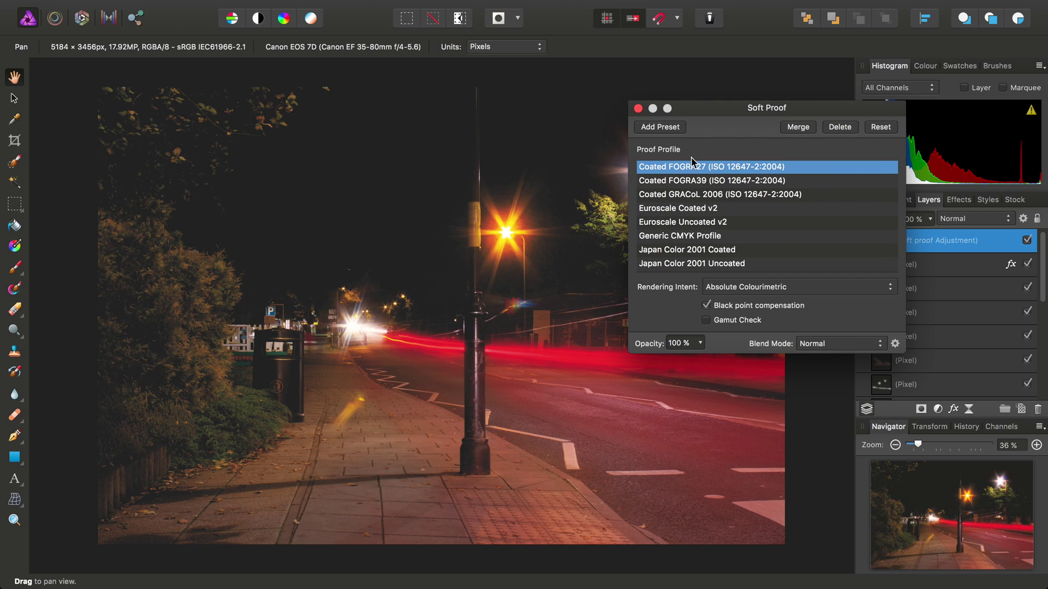
{"action": "left_click", "coordinate": [638, 109]}
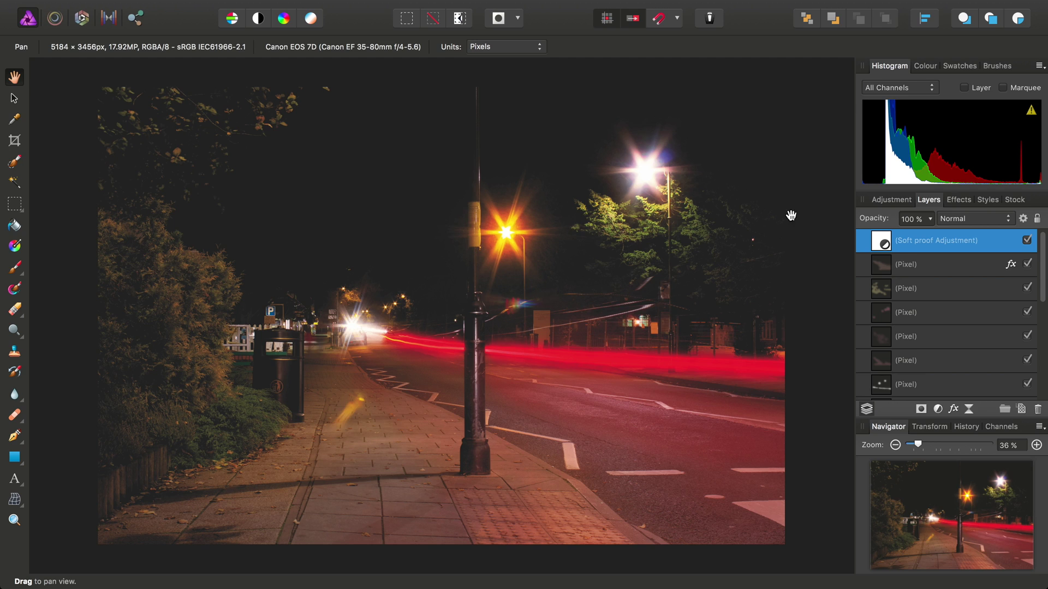